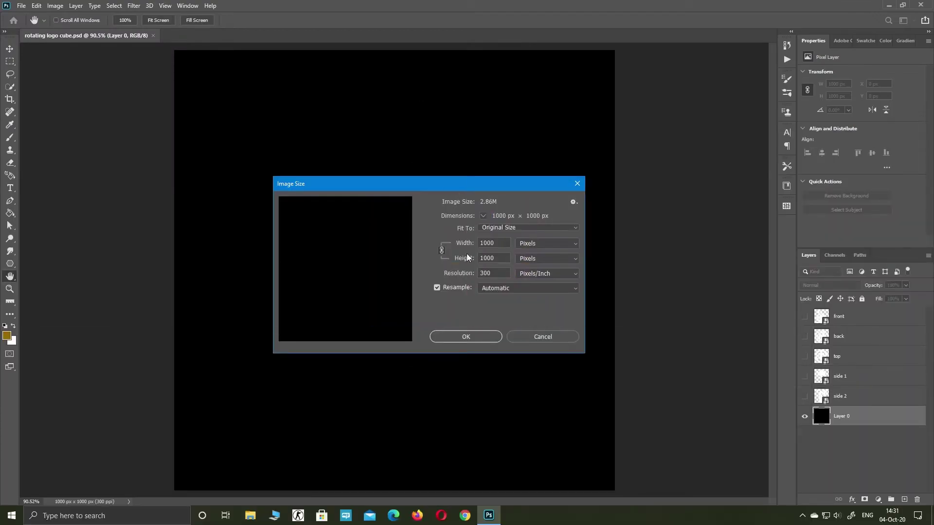
# Close Image Size unchanged, set the foreground to dark gold #926b0c and fill Layer 0
pyautogui.moveTo(496, 245); pyautogui.dragTo(480, 274)
pyautogui.click(556, 338)
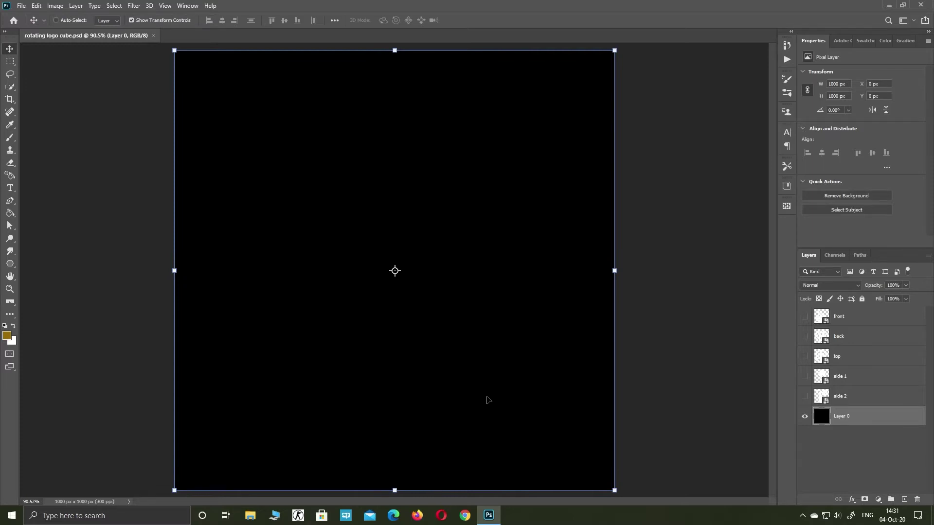
pyautogui.click(8, 336)
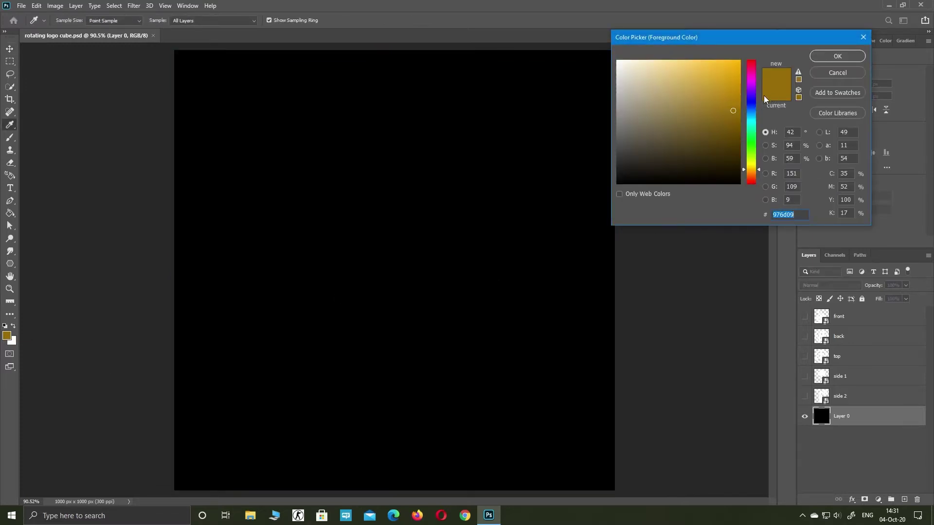
pyautogui.moveTo(736, 114); pyautogui.dragTo(730, 113)
pyautogui.click(837, 56)
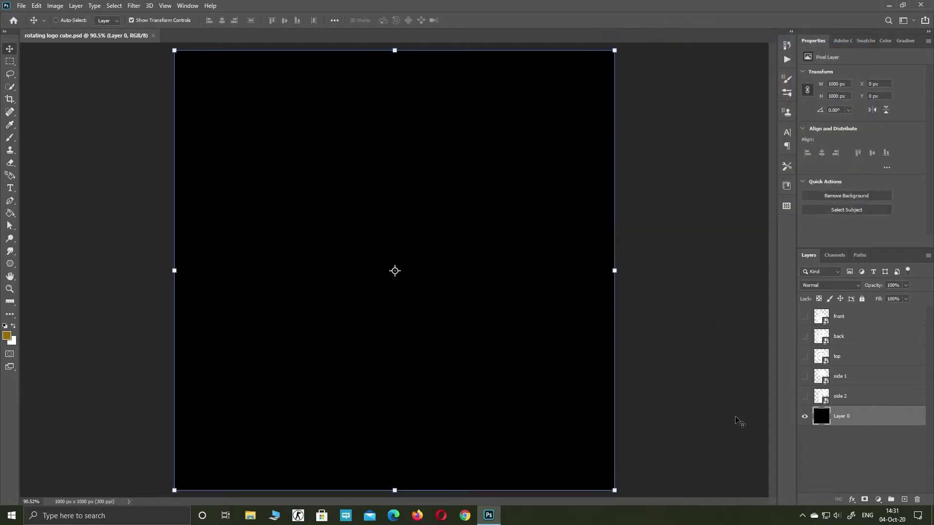
pyautogui.hotkey('alt', 'BackSpace')
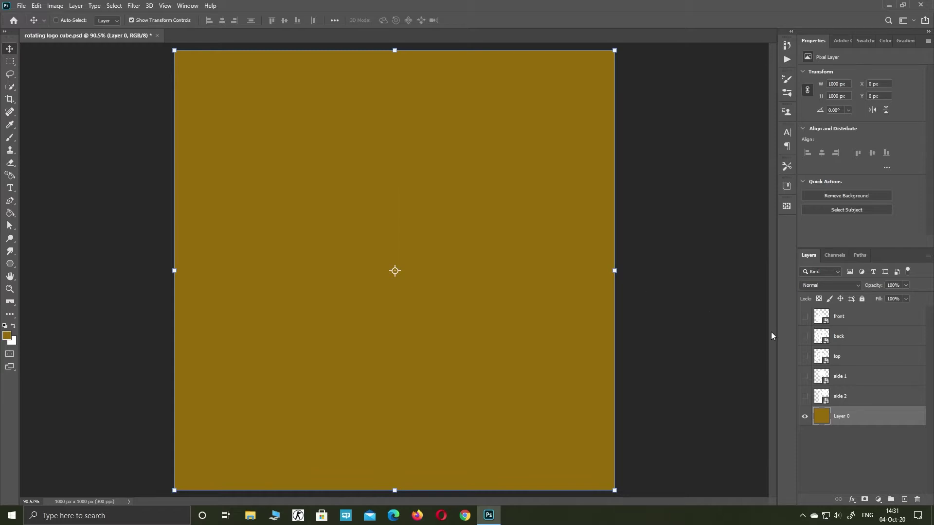
# Preview the hamburger front, back and 24h top faces one at a time, then hide them
pyautogui.click(821, 317)
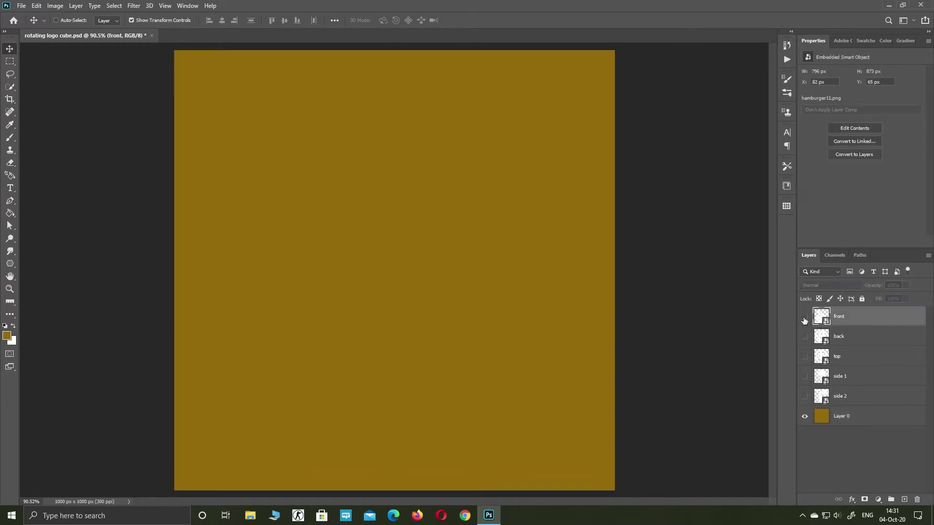
pyautogui.click(805, 316)
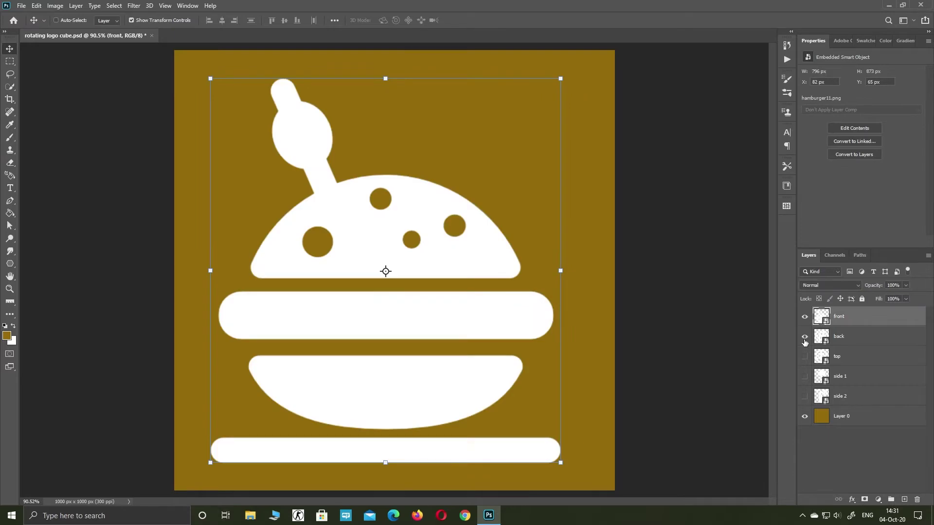
pyautogui.click(804, 316)
pyautogui.click(805, 336)
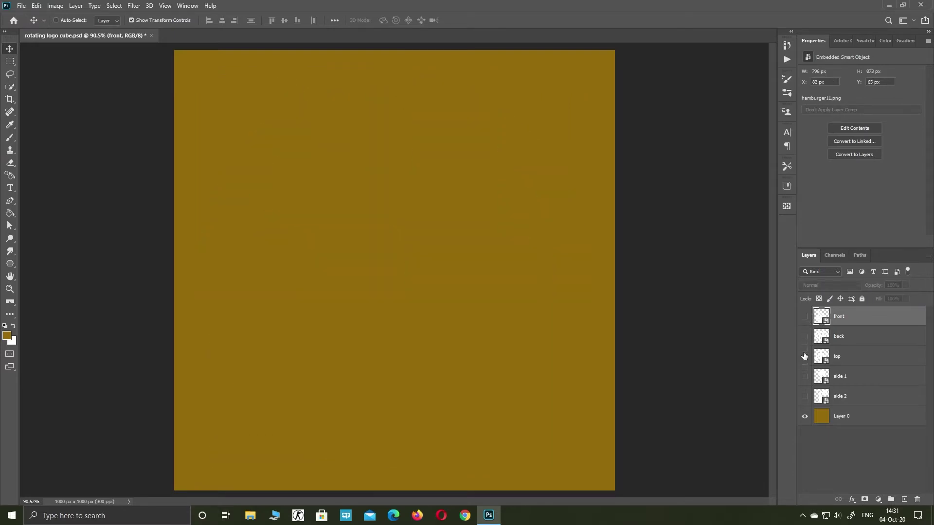
pyautogui.click(805, 356)
pyautogui.click(805, 358)
# Preview the ice-cream and drink side faces, then show only the fork-and-knife back face
pyautogui.click(805, 376)
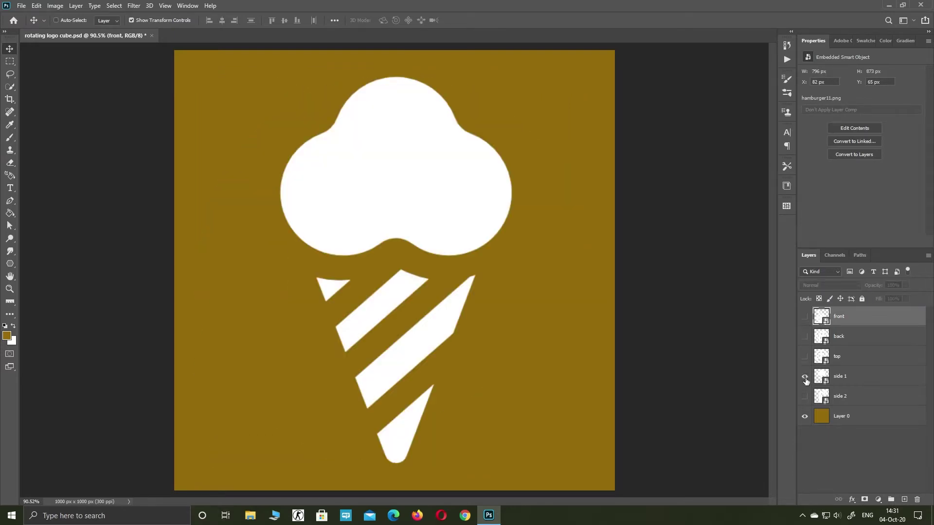
pyautogui.click(806, 378)
pyautogui.click(805, 396)
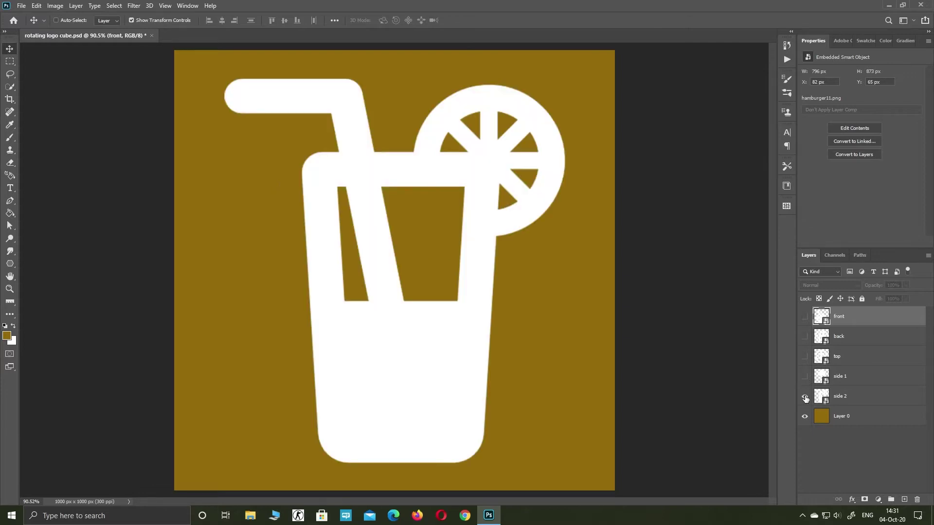
pyautogui.click(805, 397)
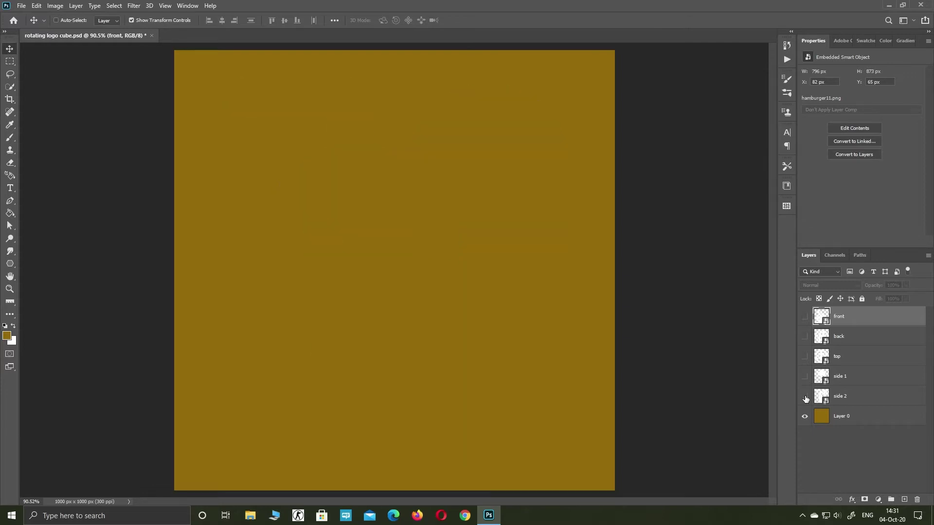
pyautogui.click(827, 336)
pyautogui.click(805, 336)
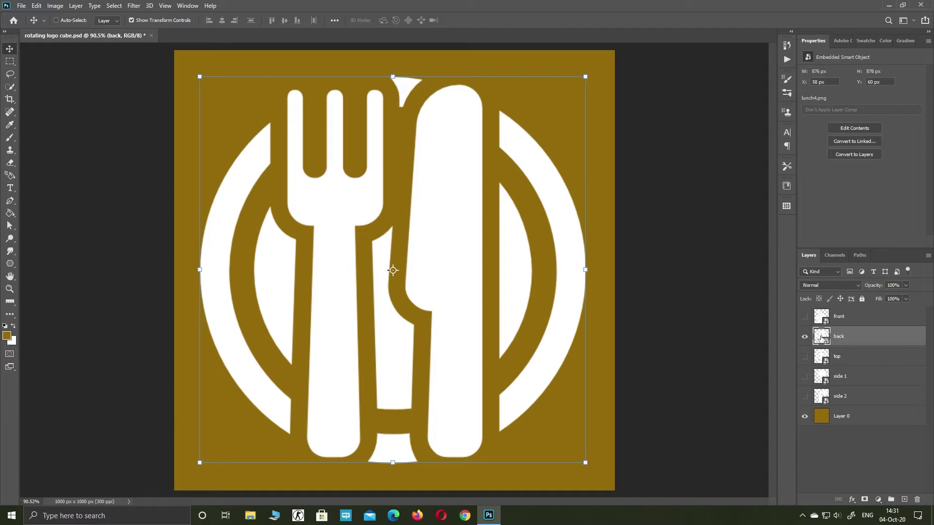
# Flip the back face horizontally via Edit > Transform, then show the hamburger front face again
pyautogui.click(37, 7)
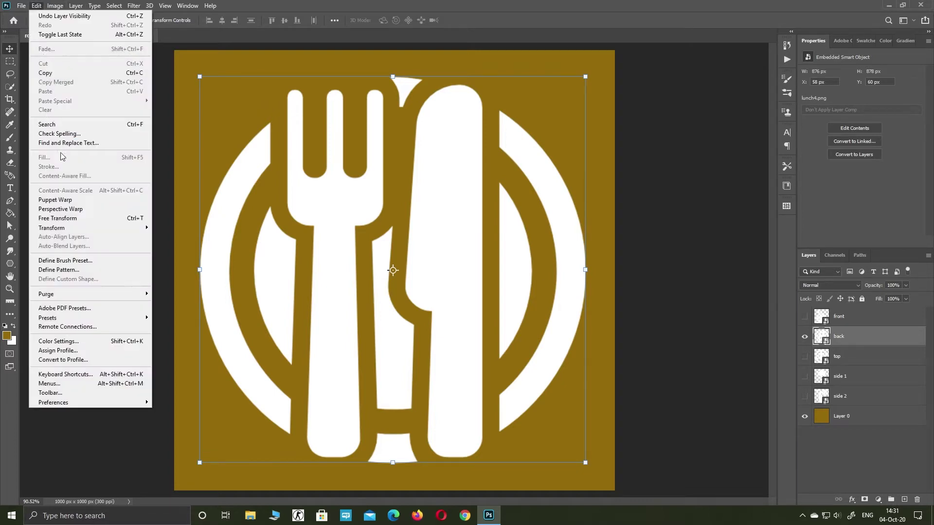
pyautogui.moveTo(100, 228)
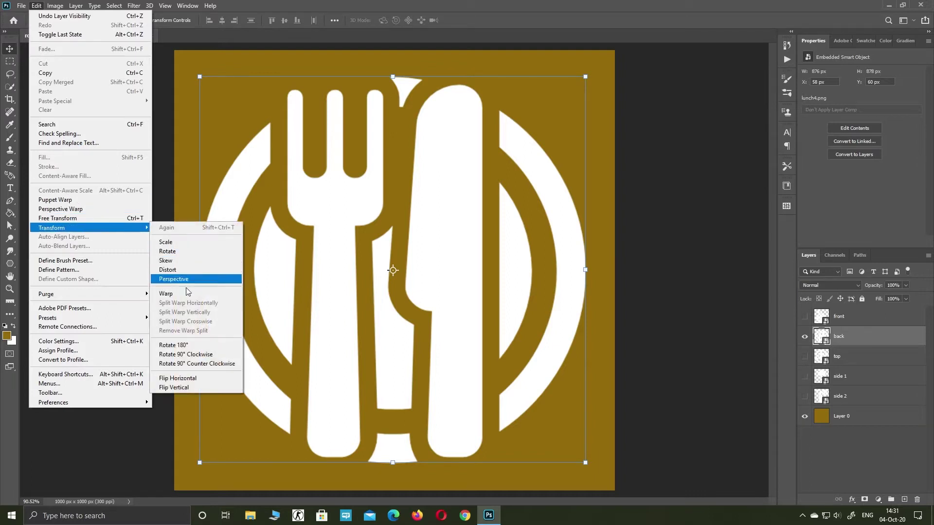
pyautogui.click(186, 378)
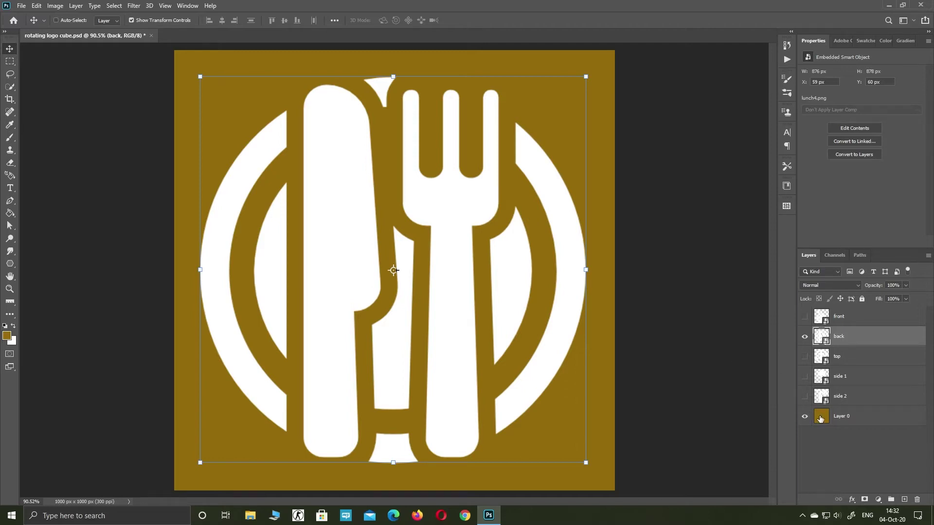
pyautogui.click(824, 320)
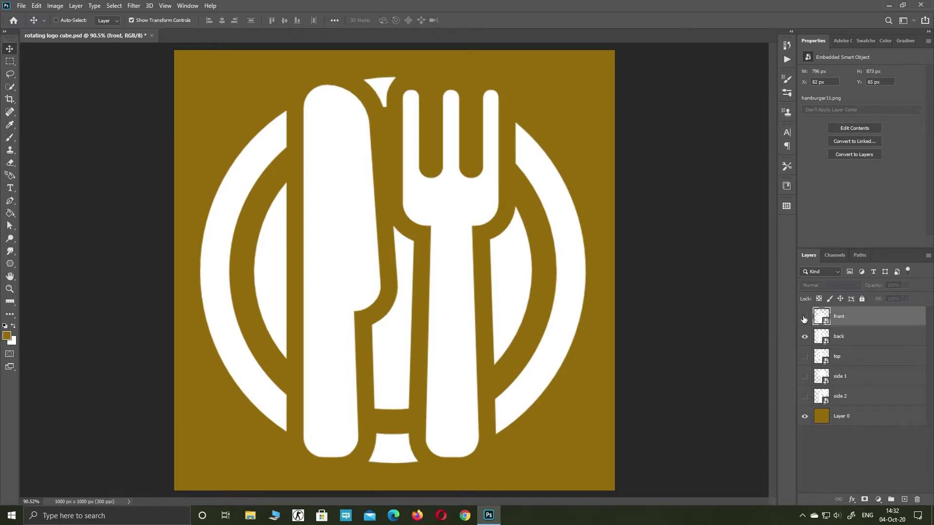
pyautogui.click(805, 316)
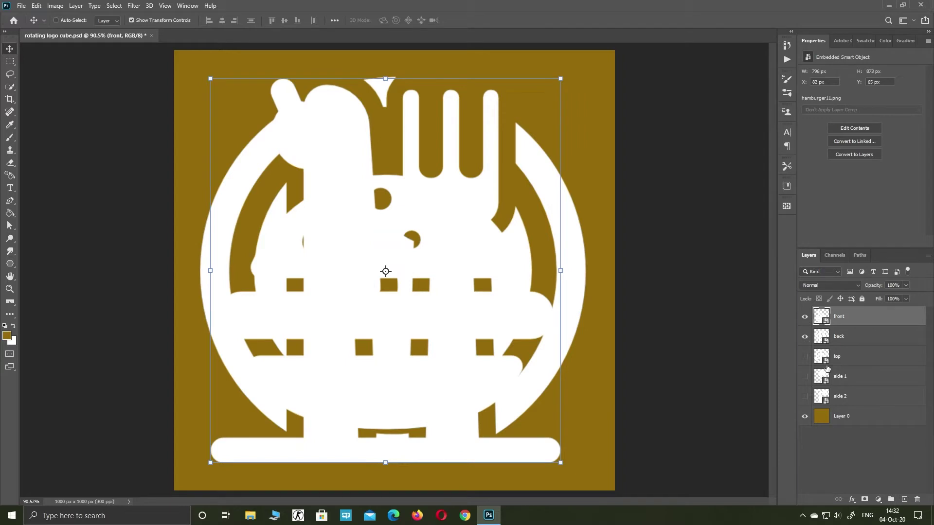
# Duplicate the gold Layer 0 and place the copies beneath the front and back faces
pyautogui.click(826, 421)
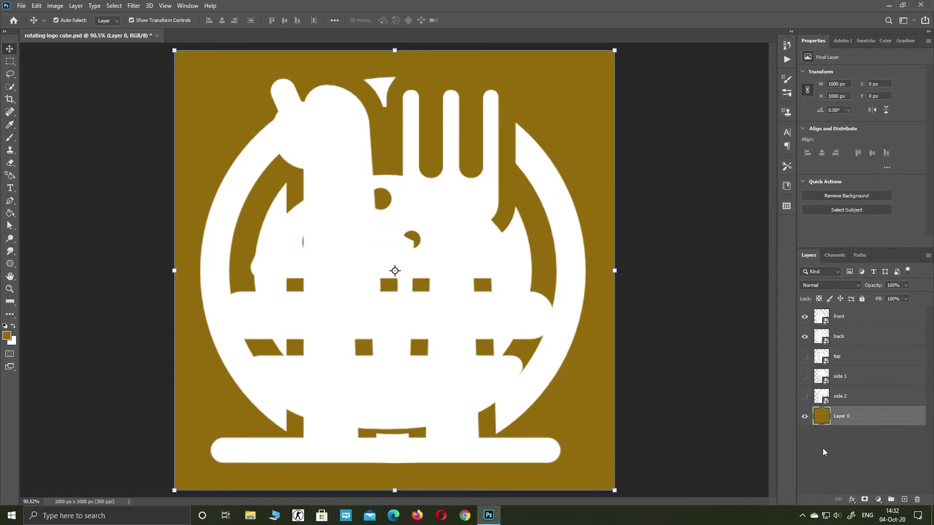
pyautogui.hotkey('ctrl', 'j')
pyautogui.hotkey('ctrl', 'j')
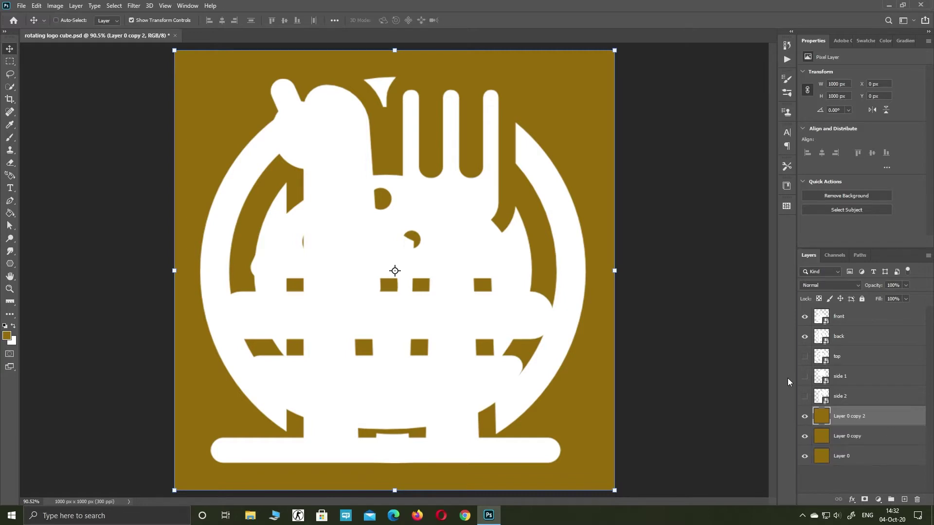
pyautogui.moveTo(822, 416); pyautogui.dragTo(815, 330)
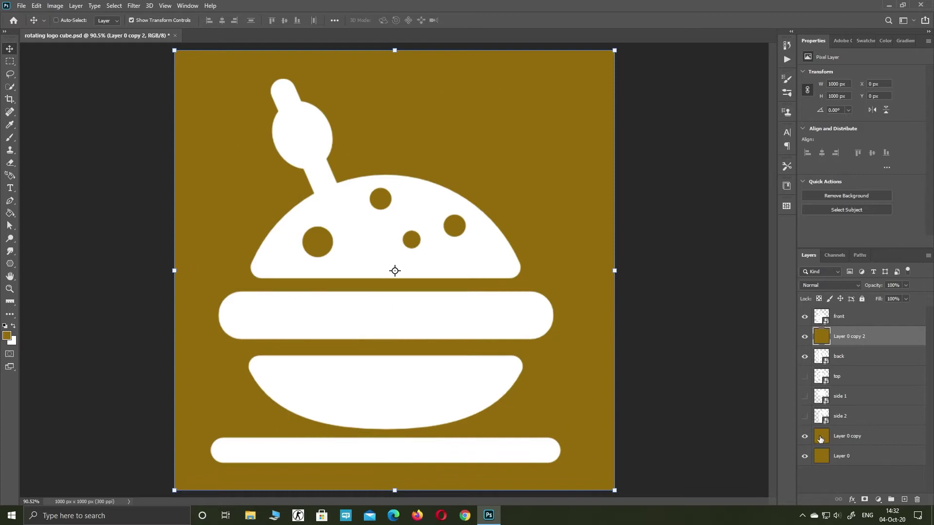
pyautogui.moveTo(820, 439); pyautogui.dragTo(819, 367)
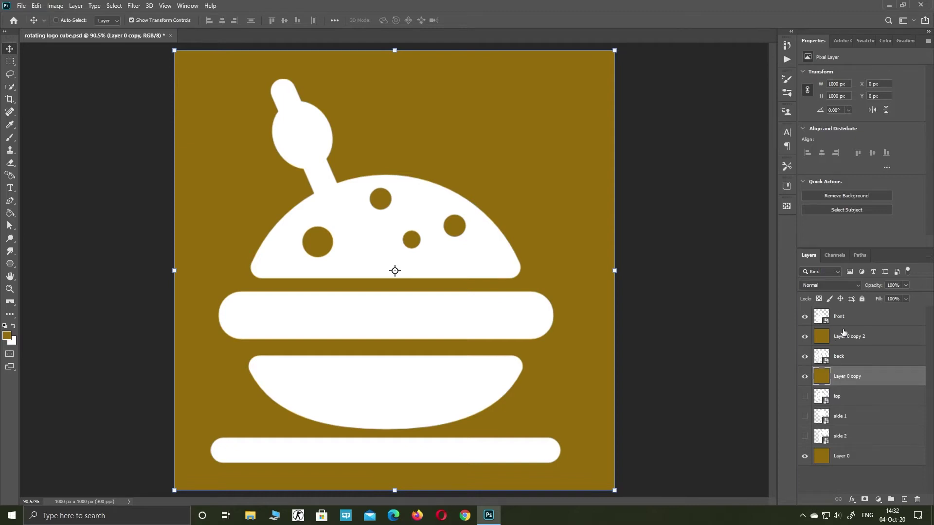
# Merge the gold copy into the hamburger front face layer
pyautogui.click(824, 323)
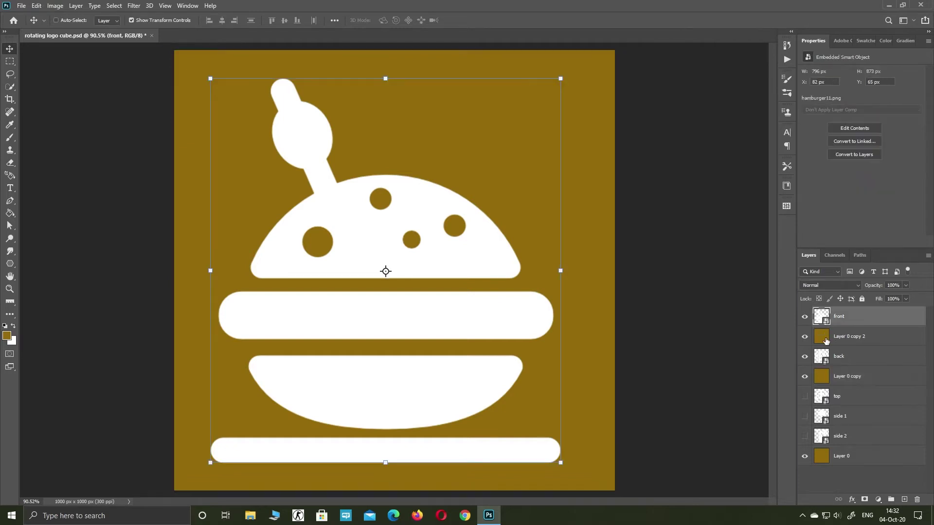
pyautogui.keyDown('shift'); pyautogui.click(824, 340); pyautogui.keyUp('shift')
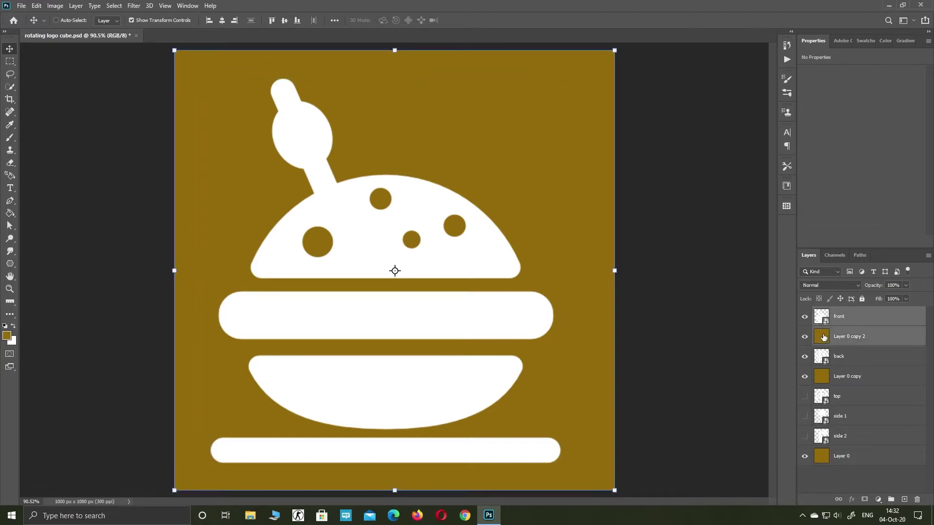
pyautogui.press('ctrl')
pyautogui.hotkey('ctrl', 'e')
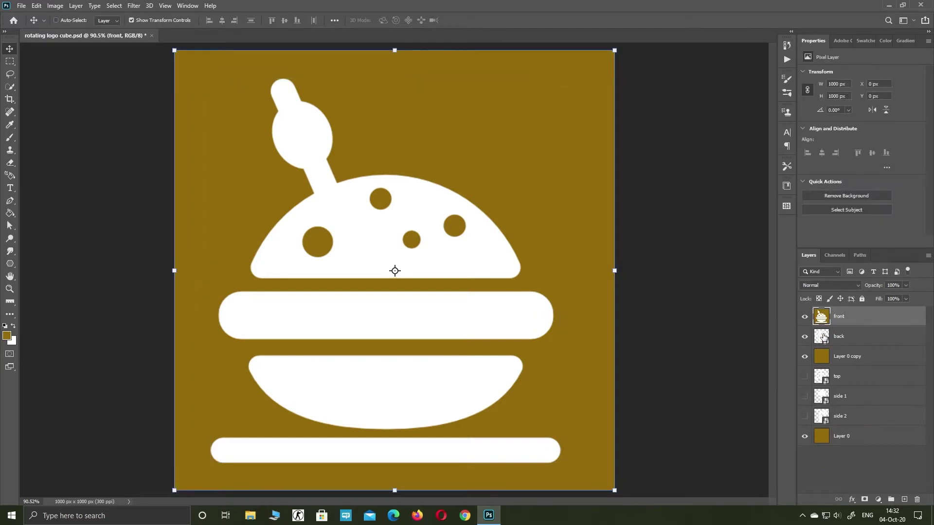
# Merge the other gold copy into the fork-and-knife back face layer
pyautogui.click(822, 361)
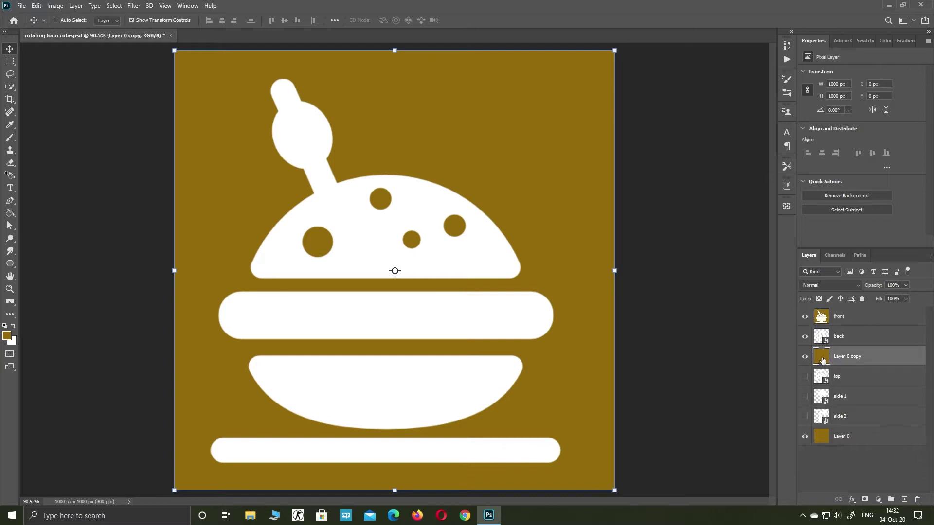
pyautogui.keyDown('shift'); pyautogui.click(823, 339); pyautogui.keyUp('shift')
pyautogui.press('ctrl')
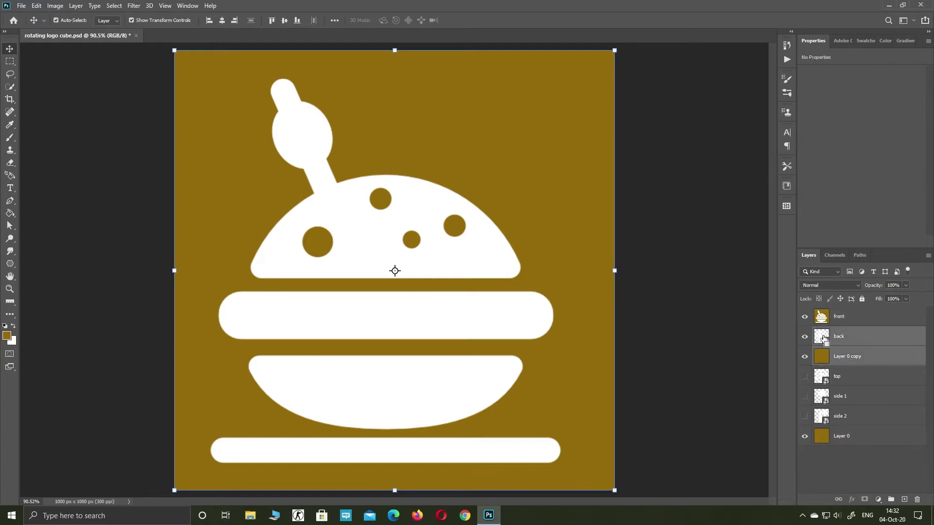
pyautogui.hotkey('ctrl', 'e')
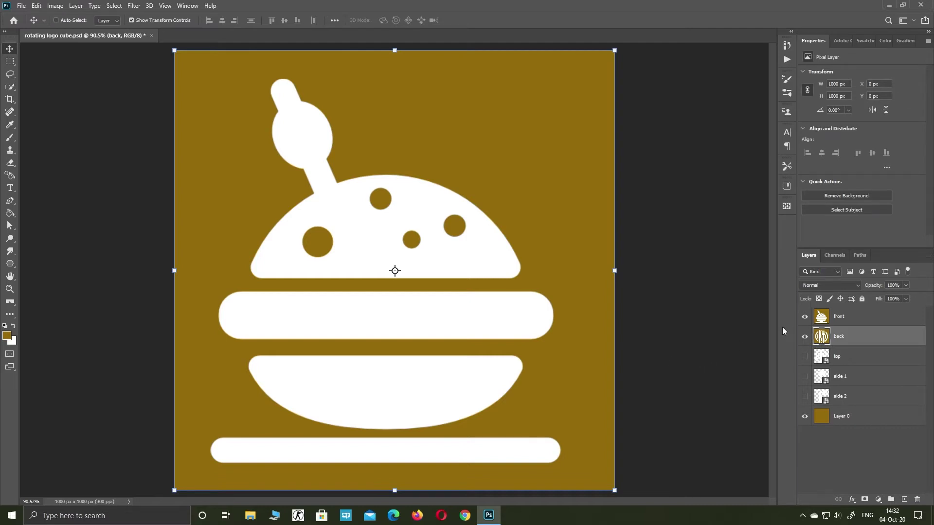
pyautogui.click(820, 320)
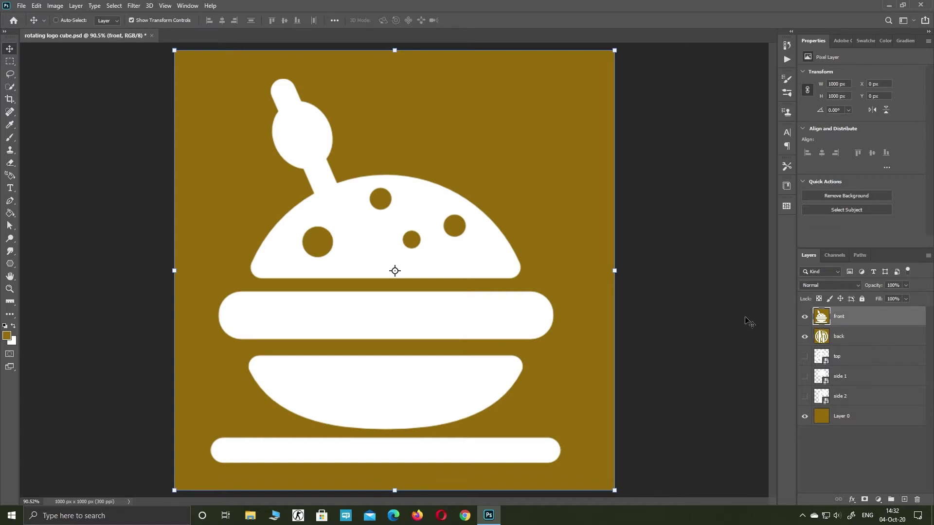
# Add the 3D panel from the Window menu, then return to the Layers panel
pyautogui.click(189, 7)
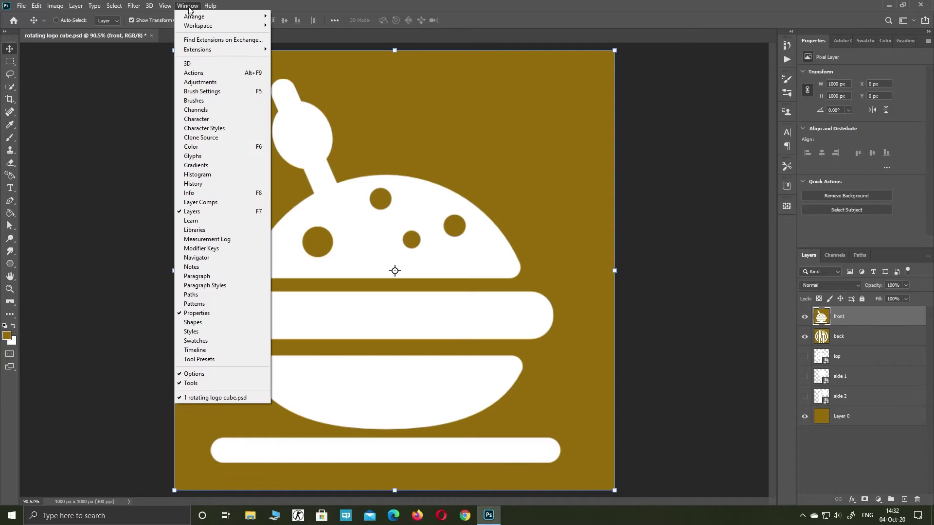
pyautogui.click(188, 64)
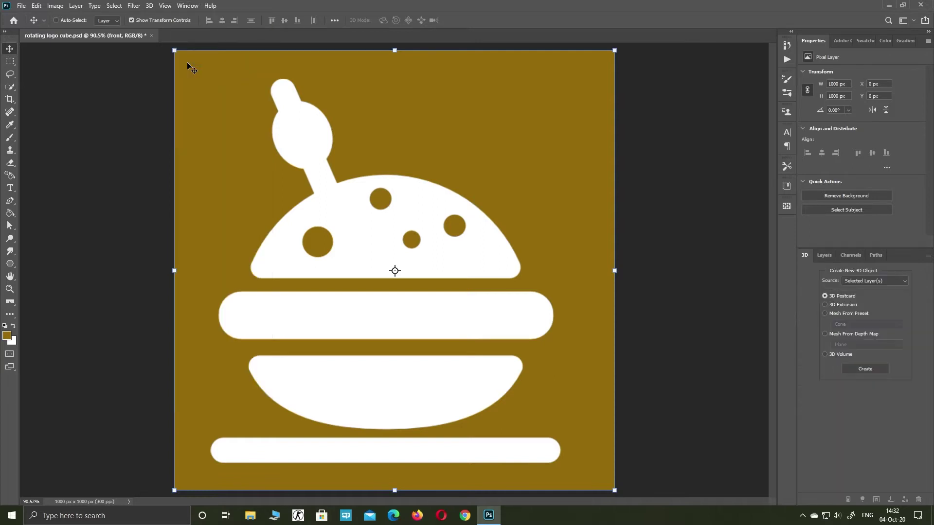
pyautogui.click(824, 256)
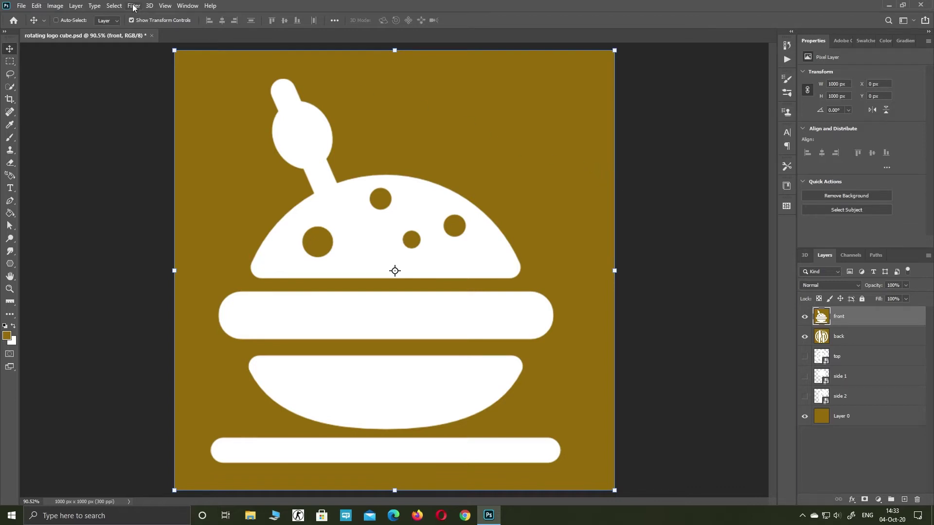
# Convert the hamburger front layer into a 3D postcard via New Mesh from Layer
pyautogui.click(148, 7)
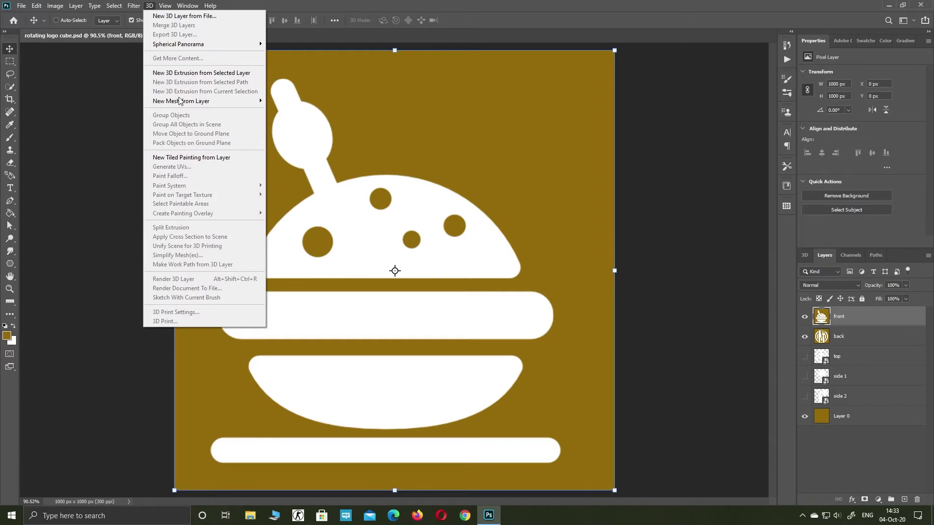
pyautogui.moveTo(195, 103)
pyautogui.click(274, 101)
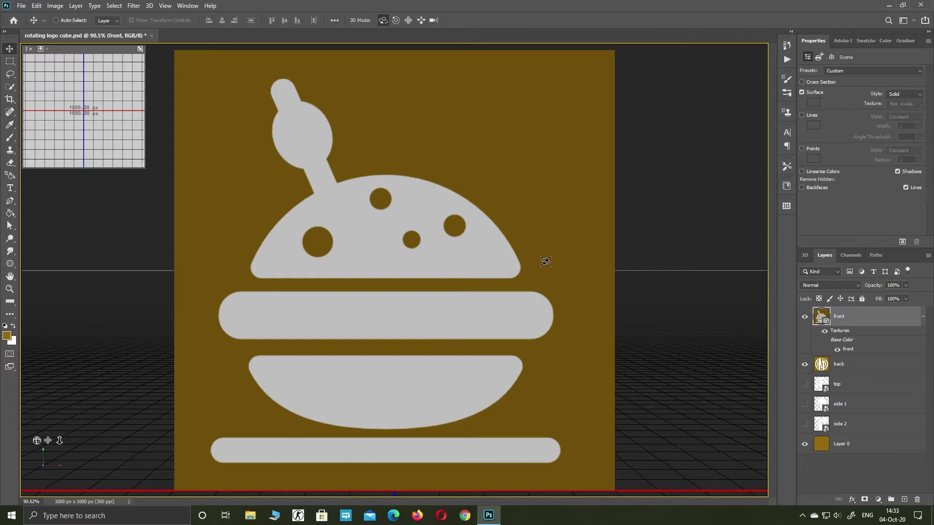
pyautogui.click(805, 258)
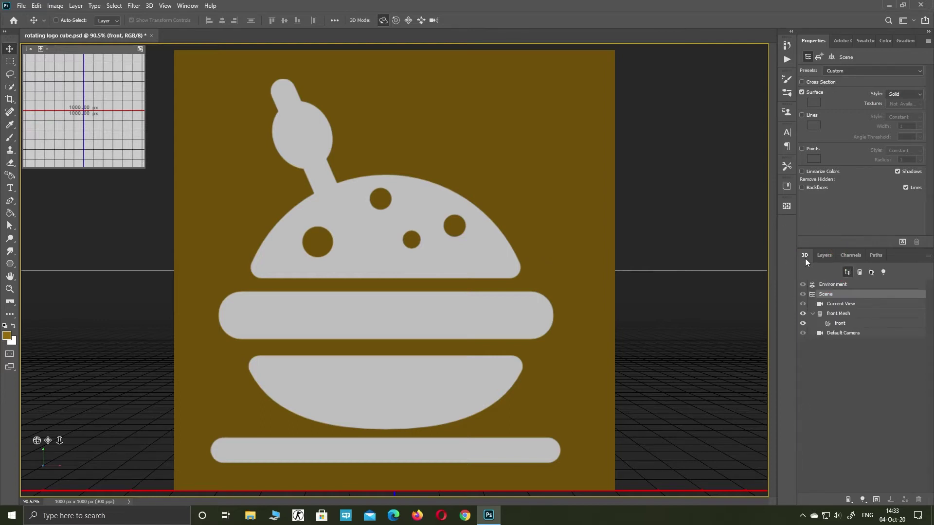
# Save the front material as a new preset named 'front', then hide the front layer
pyautogui.click(830, 327)
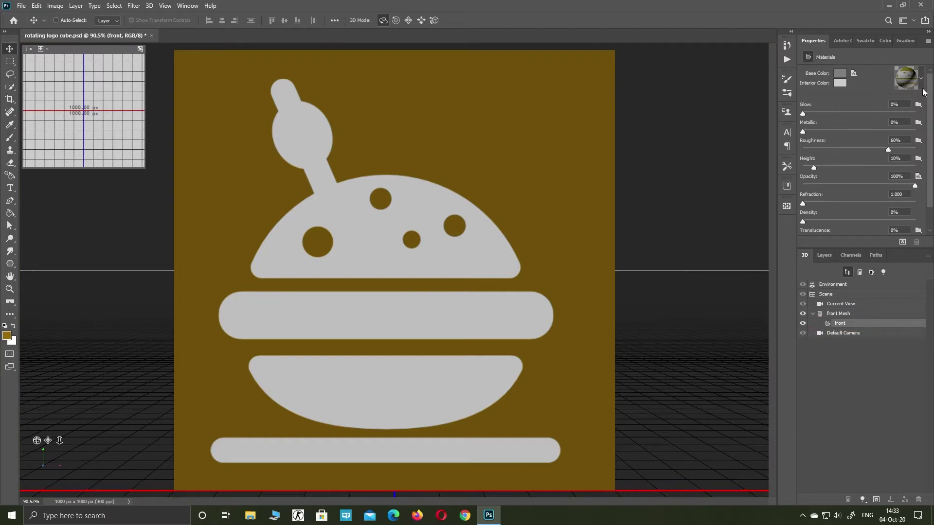
pyautogui.click(923, 79)
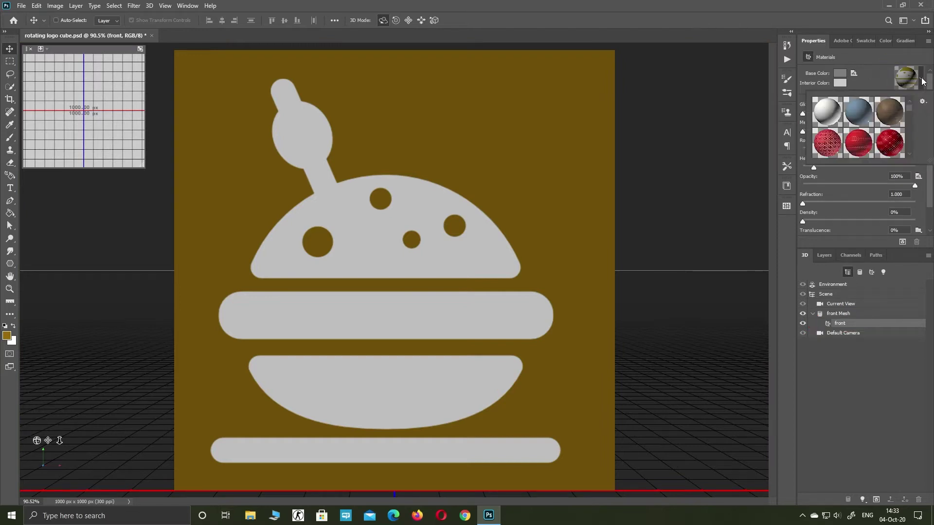
pyautogui.click(922, 101)
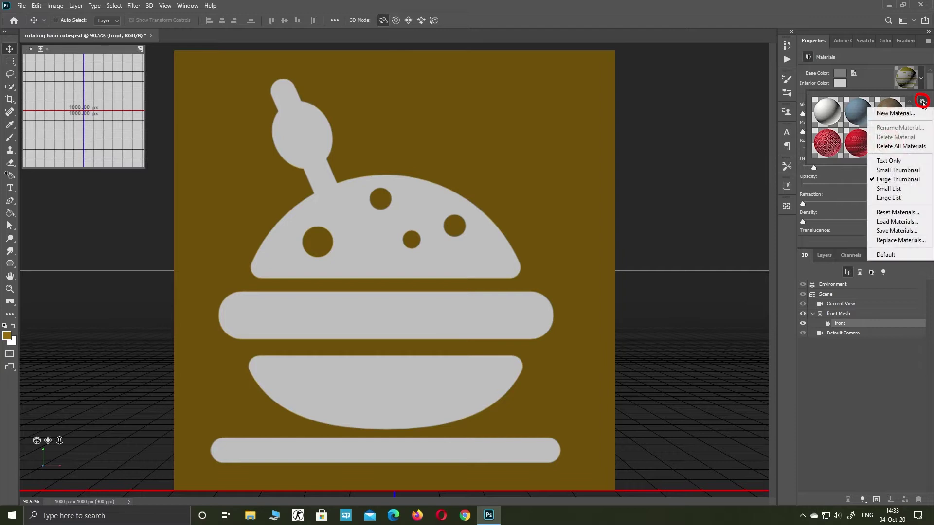
pyautogui.click(898, 113)
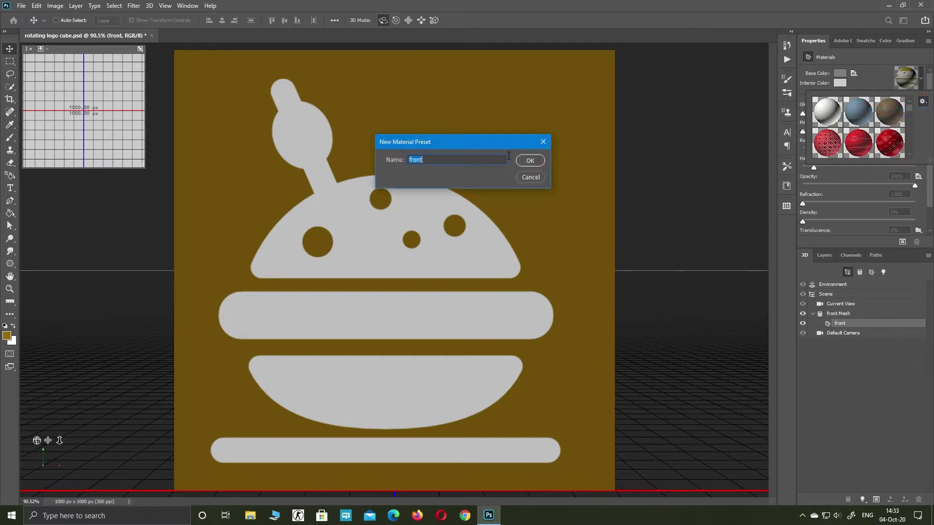
pyautogui.click(530, 161)
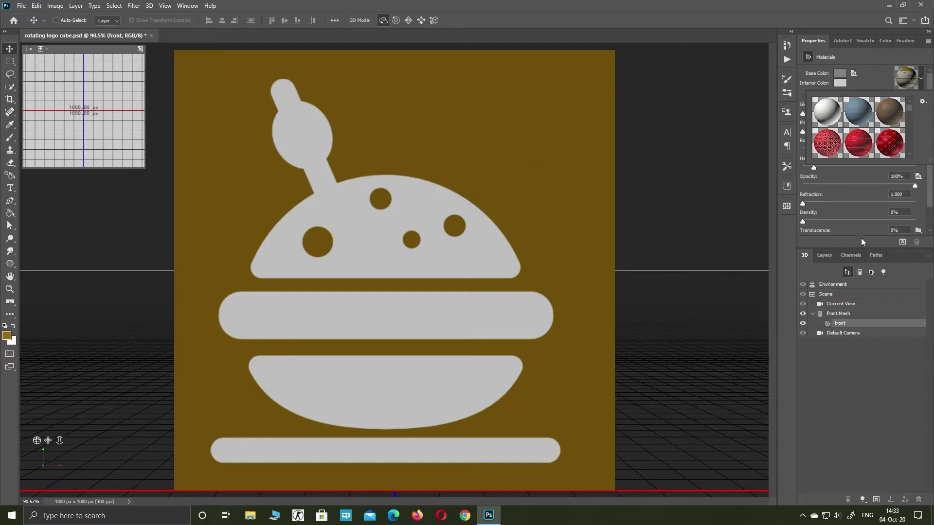
pyautogui.click(827, 256)
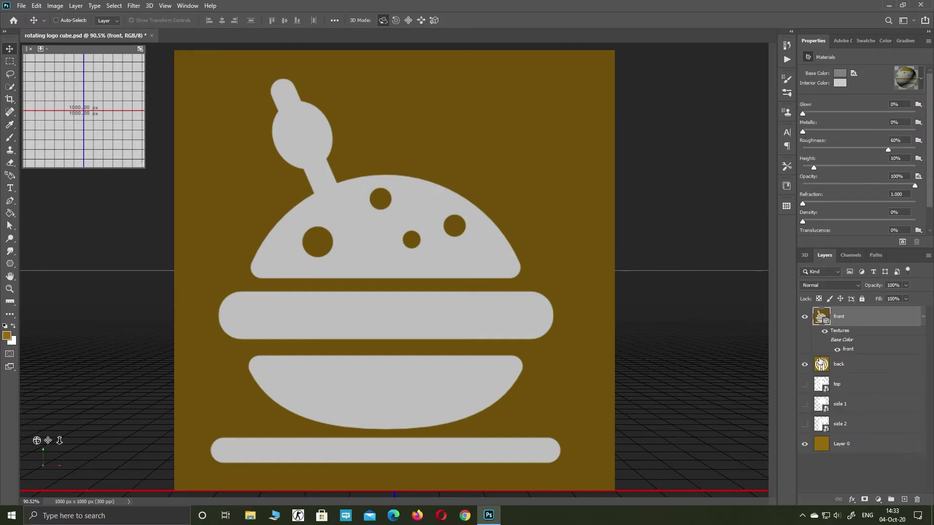
pyautogui.click(805, 317)
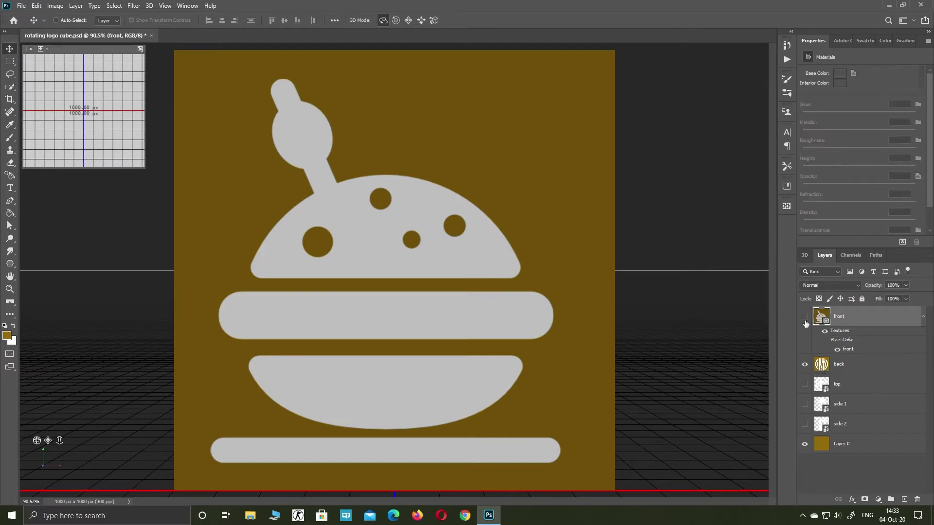
pyautogui.click(822, 367)
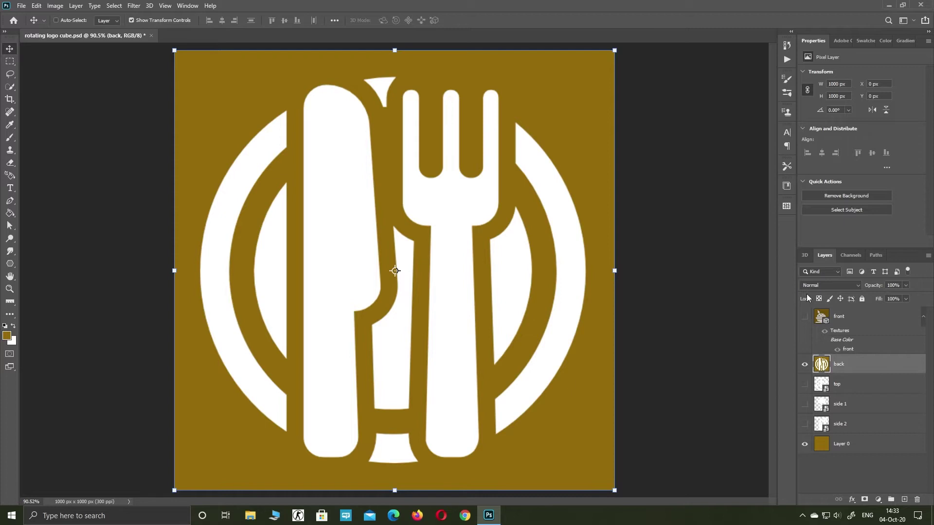
# Make the back layer a 3D postcard and save its material as preset 'back'
pyautogui.click(805, 256)
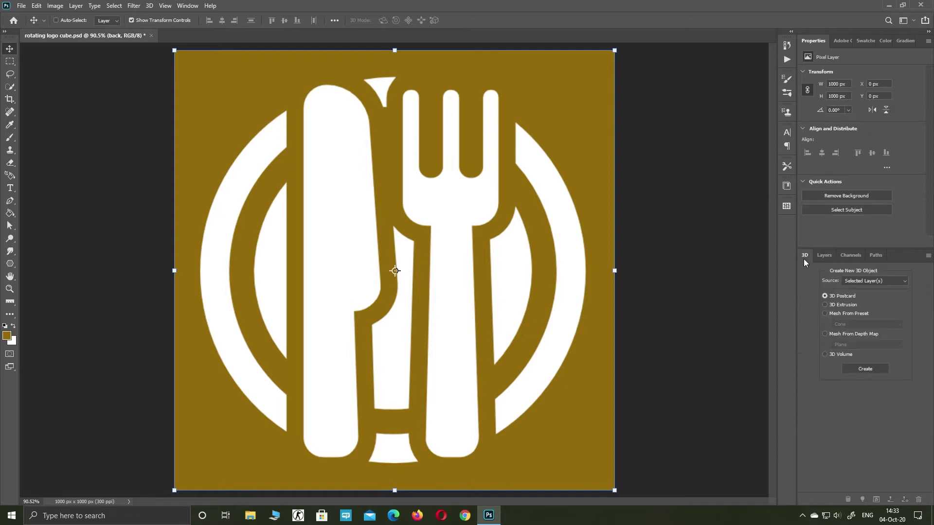
pyautogui.click(862, 369)
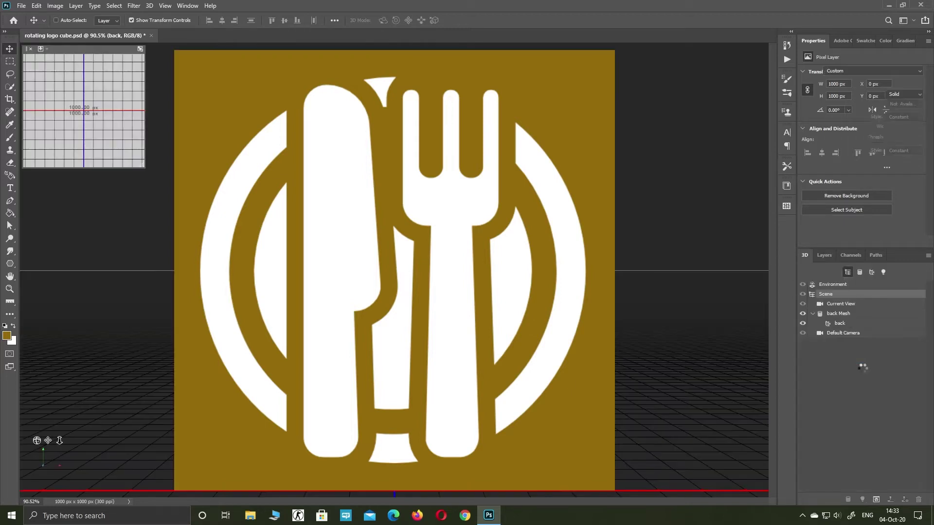
pyautogui.click(826, 325)
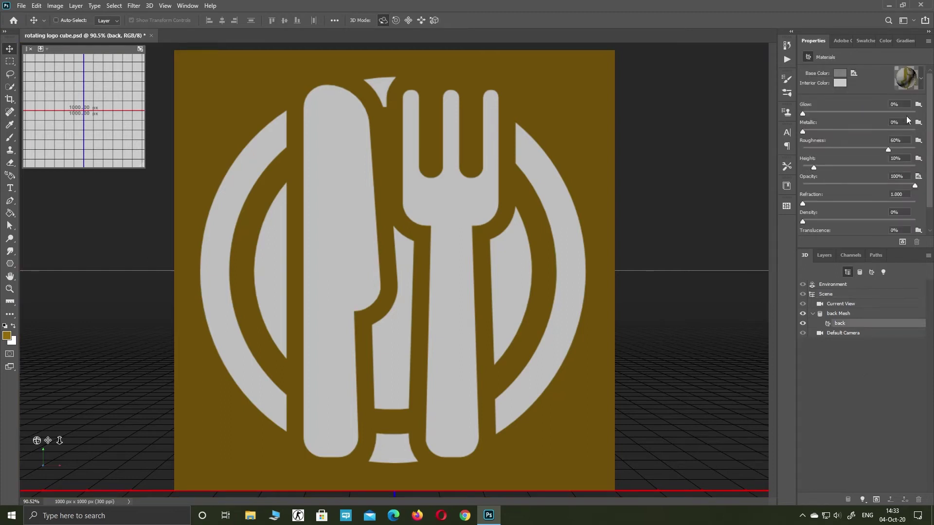
pyautogui.click(922, 81)
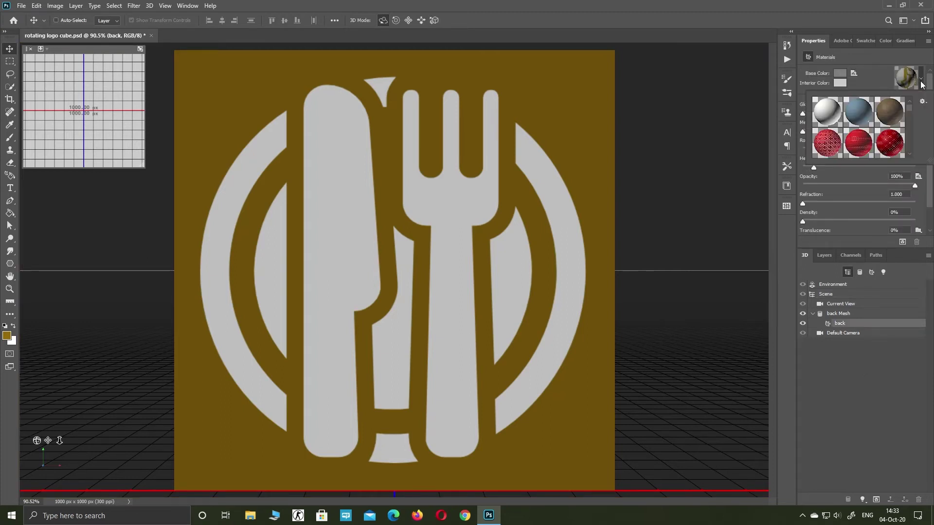
pyautogui.click(922, 101)
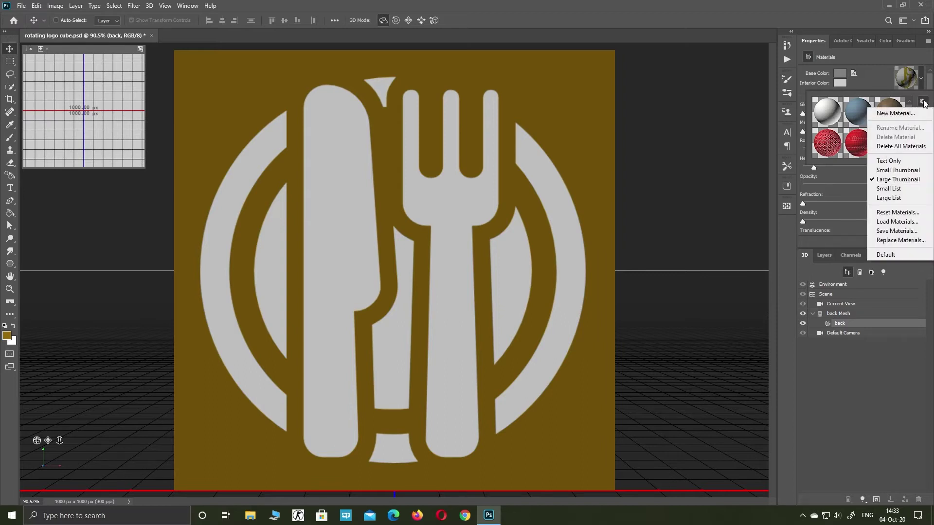
pyautogui.click(897, 113)
pyautogui.click(530, 160)
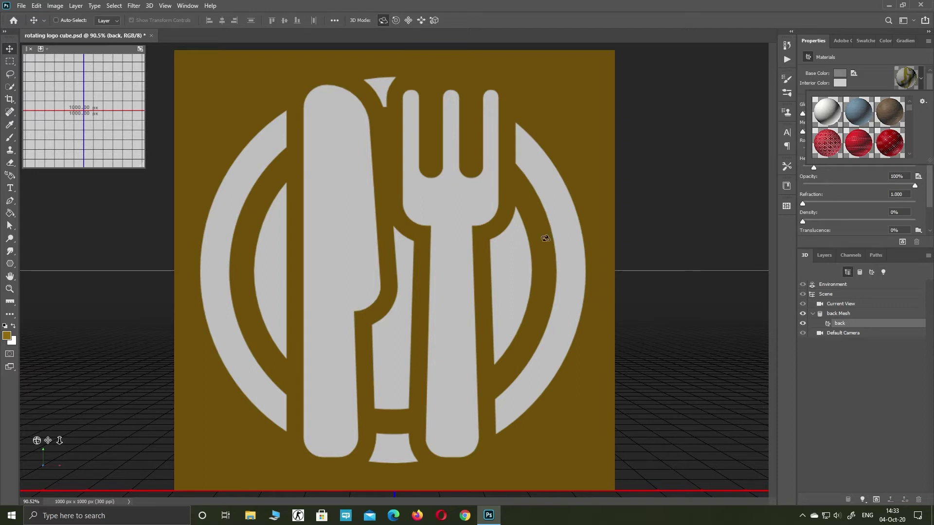
# Delete both the front and back 3D layers by dragging them to the trash
pyautogui.click(824, 256)
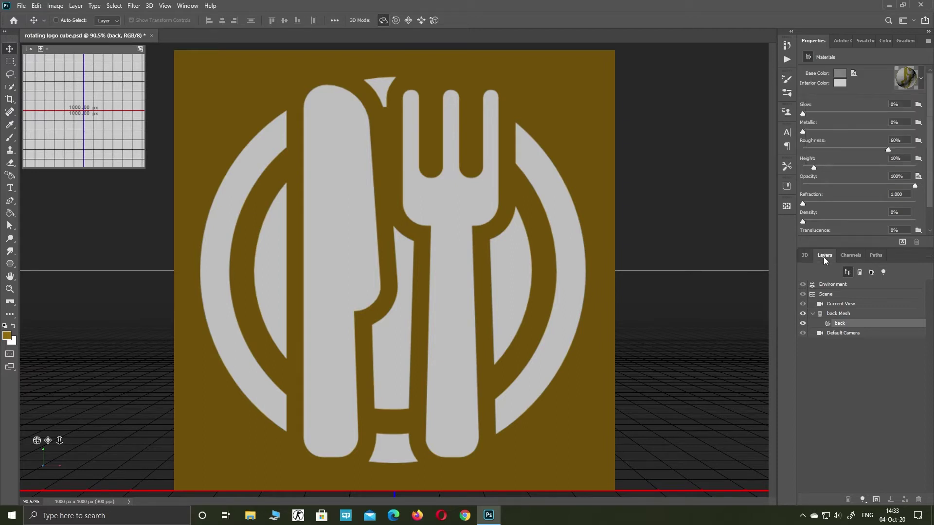
pyautogui.click(824, 256)
pyautogui.click(821, 320)
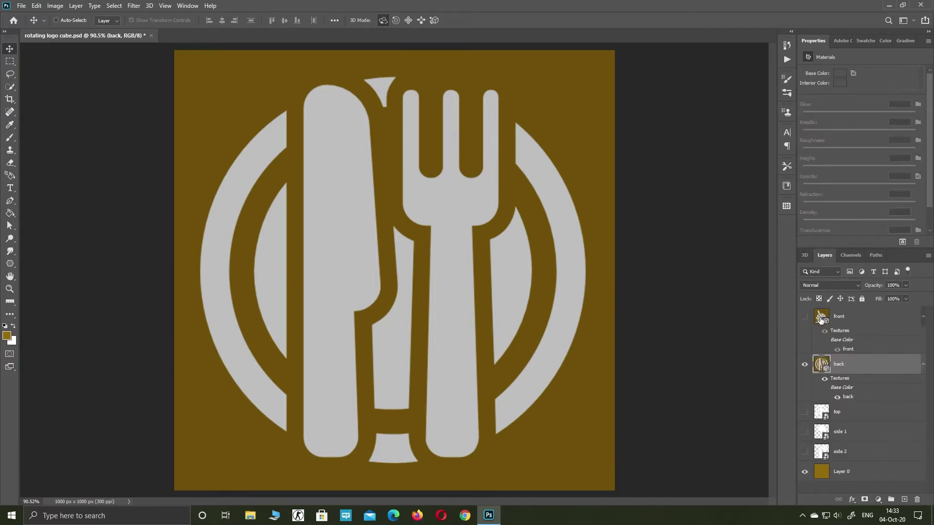
pyautogui.keyDown('ctrl'); pyautogui.click(821, 365); pyautogui.keyUp('ctrl')
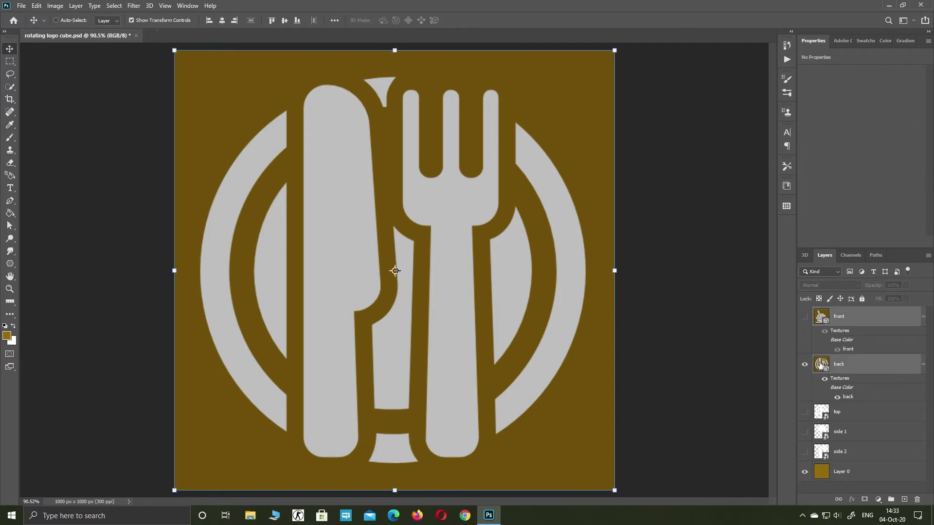
pyautogui.moveTo(903, 370); pyautogui.dragTo(918, 500)
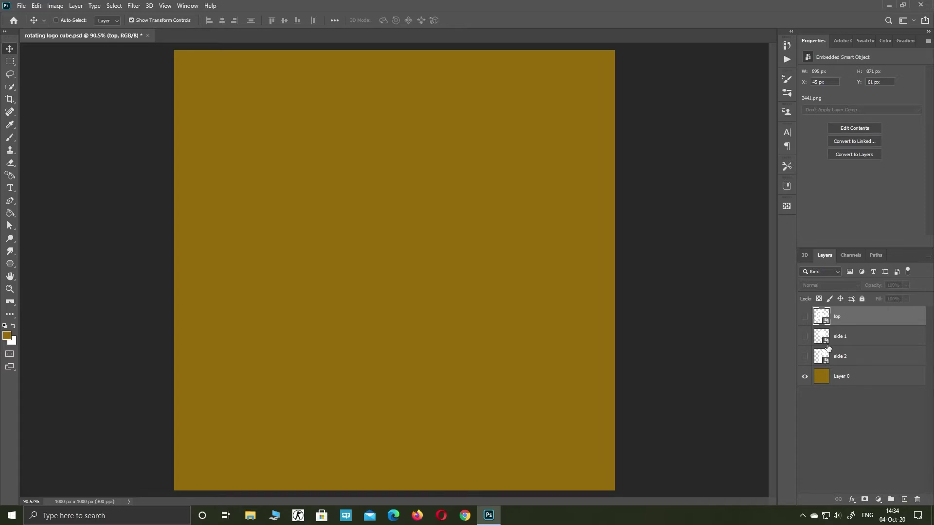
# Show the top logo and side 1 ice-cream layers and select side 1
pyautogui.click(805, 317)
pyautogui.click(805, 337)
pyautogui.click(823, 338)
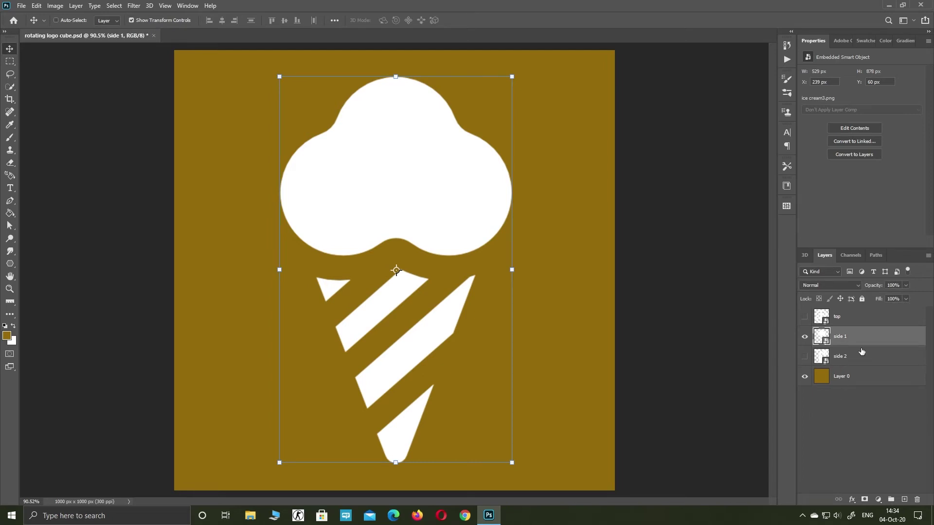
# Rasterize the top, side 1 and side 2 layers
pyautogui.rightClick(861, 318)
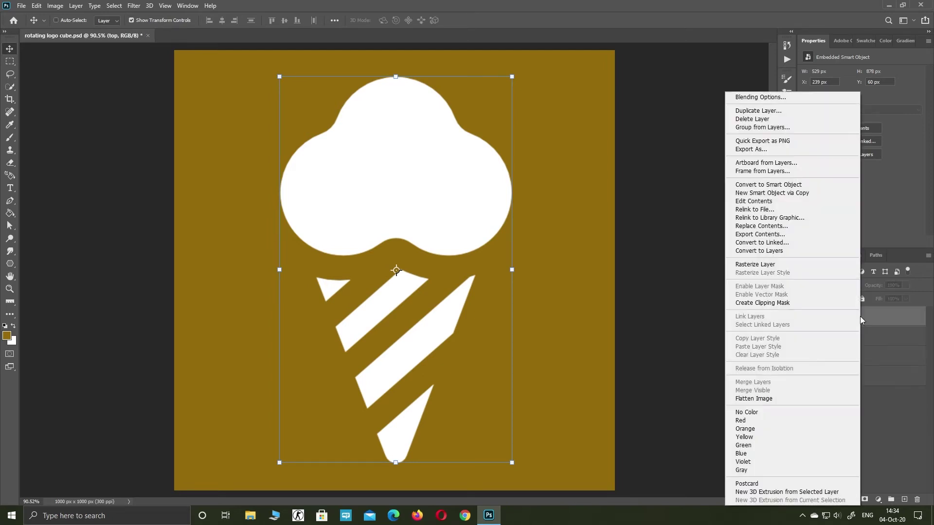
pyautogui.click(769, 264)
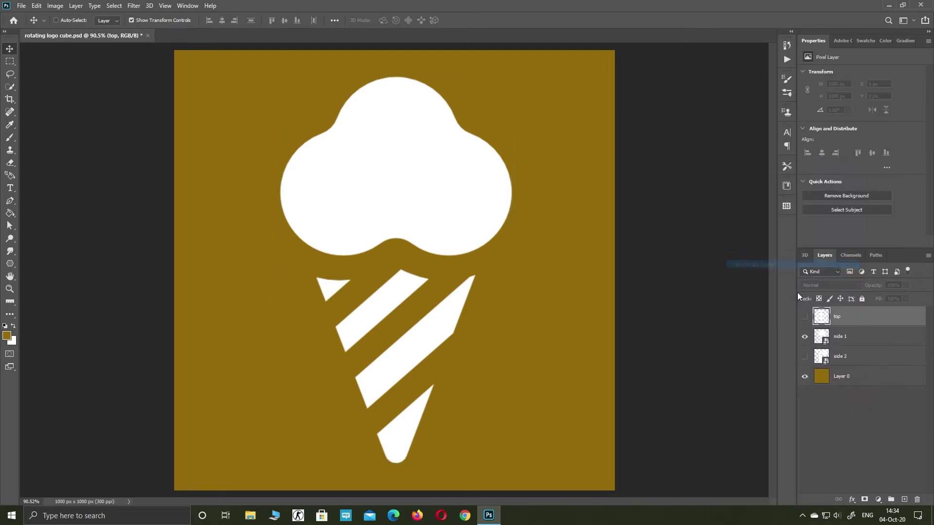
pyautogui.rightClick(860, 340)
pyautogui.click(793, 266)
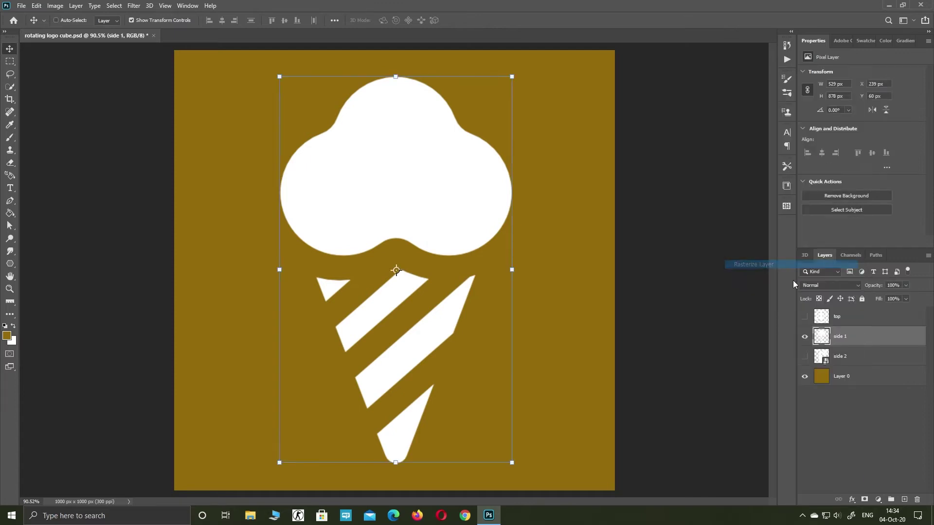
pyautogui.rightClick(863, 355)
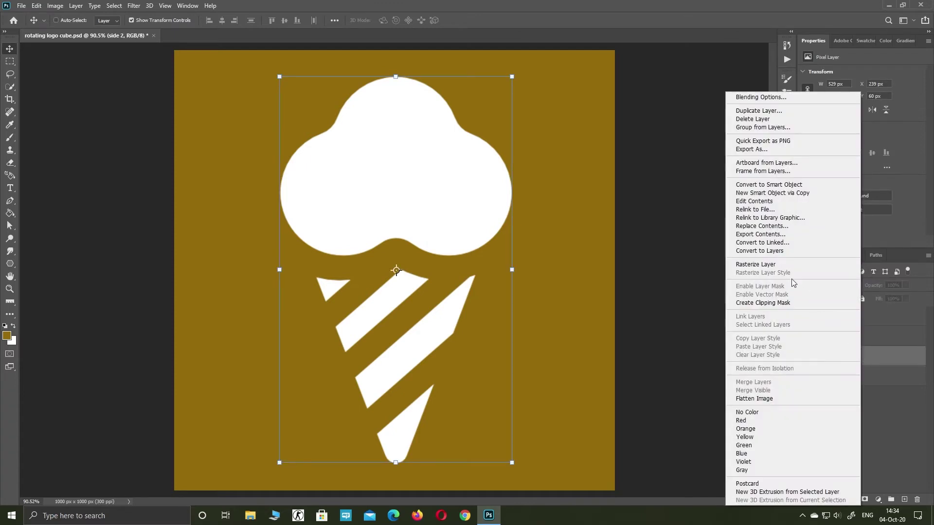
pyautogui.click(793, 265)
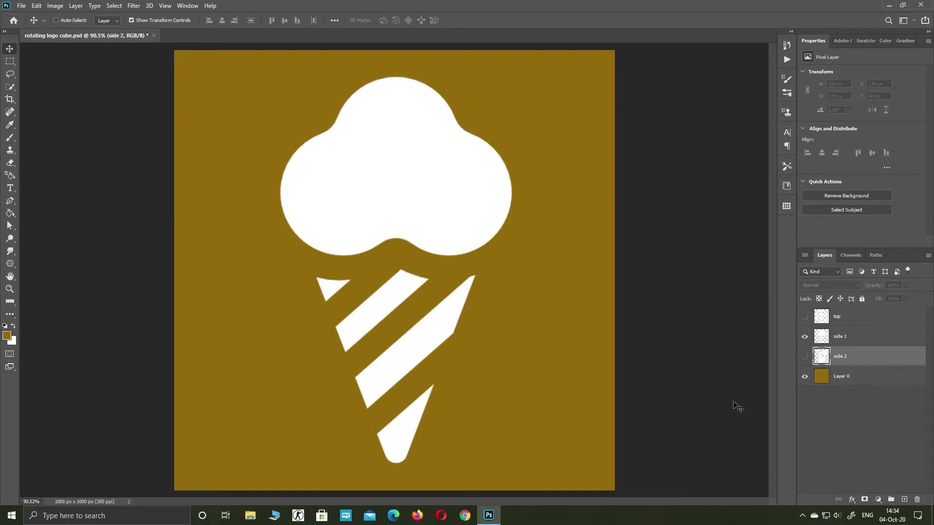
pyautogui.click(859, 340)
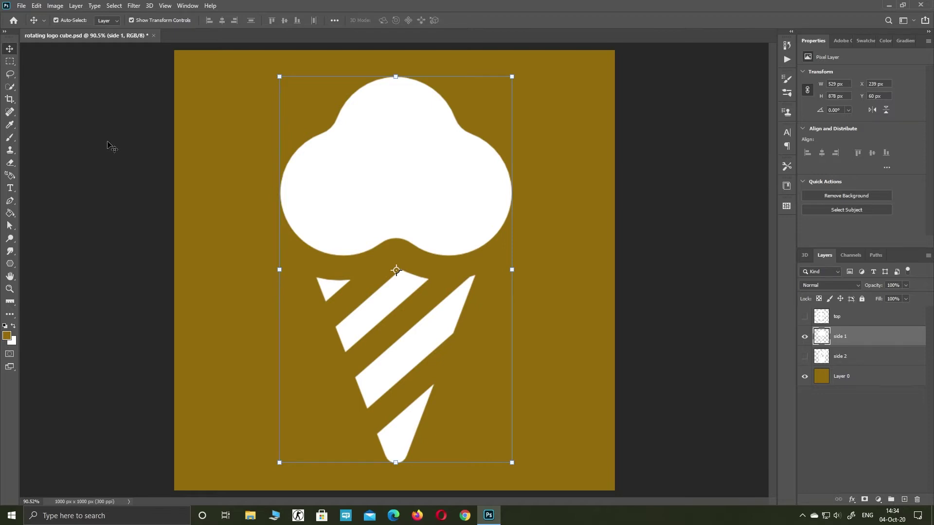
# Show rulers and add vertical guides at 250 px, the 500 px centre and 750 px
pyautogui.hotkey('ctrl', 'r')
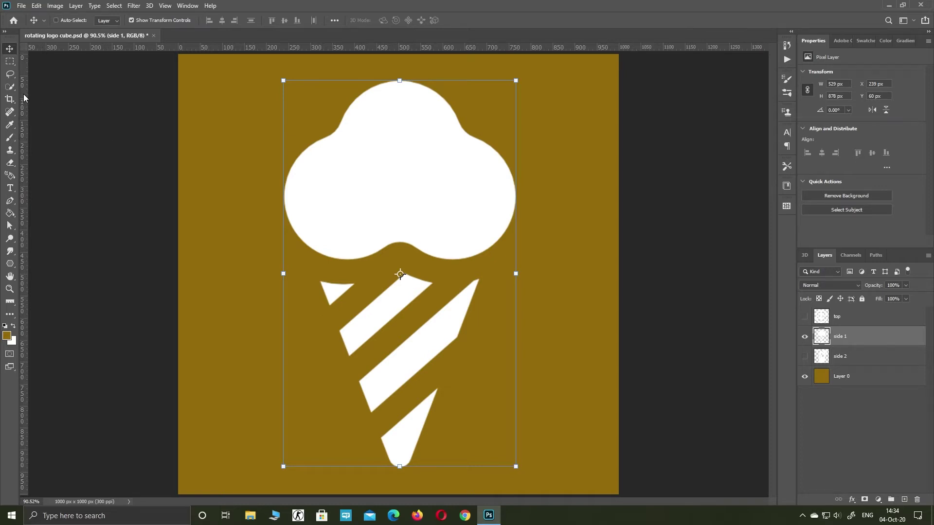
pyautogui.moveTo(24, 97); pyautogui.dragTo(290, 86)
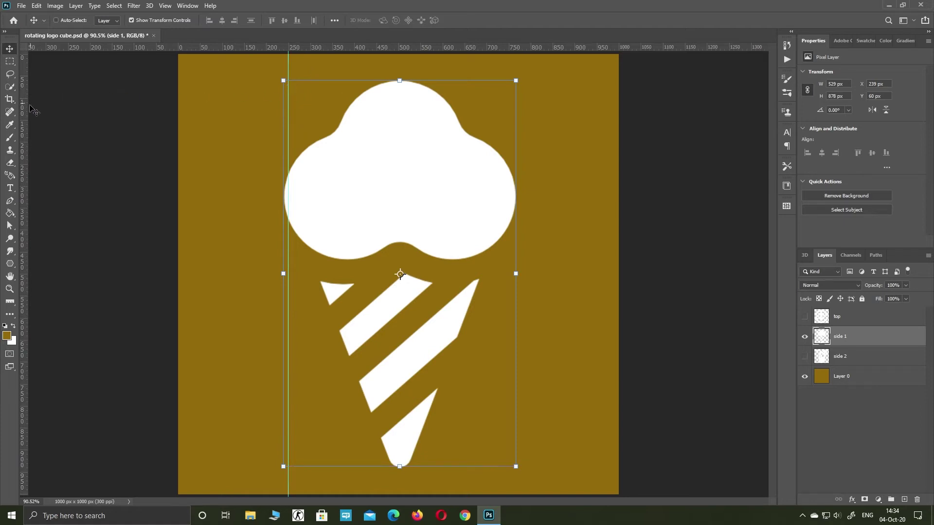
pyautogui.moveTo(25, 110); pyautogui.dragTo(398, 81)
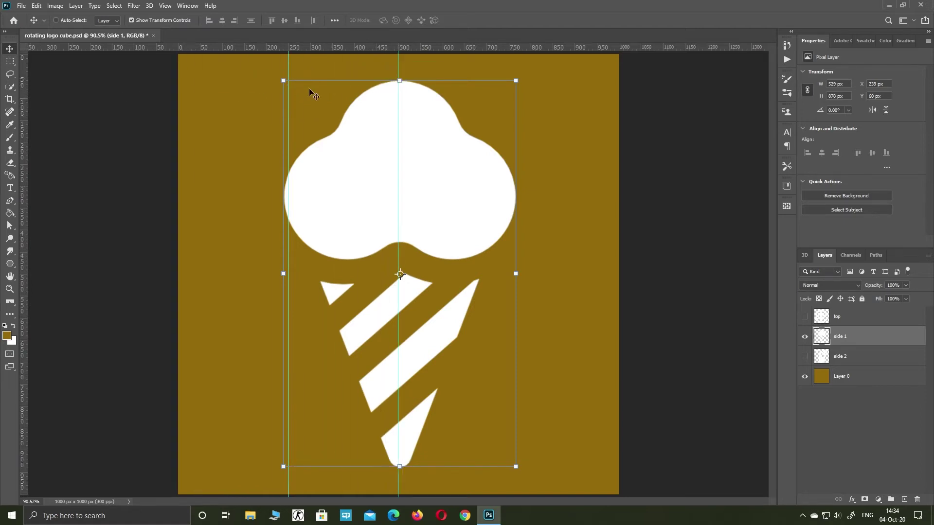
pyautogui.moveTo(24, 127); pyautogui.dragTo(508, 92)
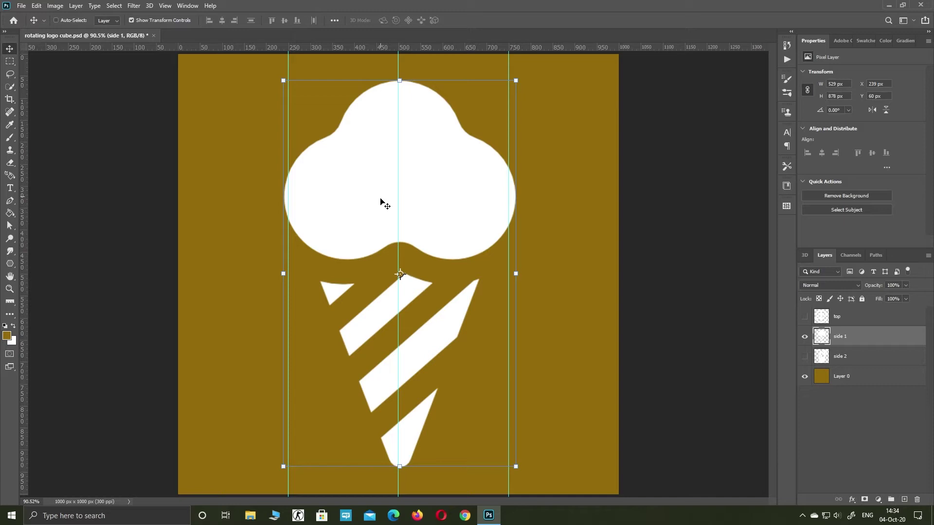
# Free-transform the ice-cream icon, rotating it -90° onto its side and shifting it right
pyautogui.click(523, 76)
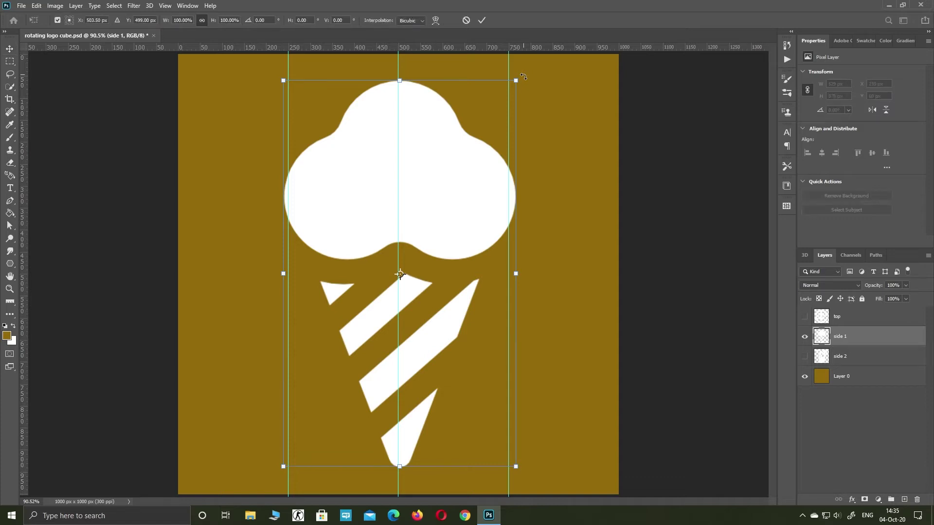
pyautogui.moveTo(523, 77); pyautogui.dragTo(162, 99)
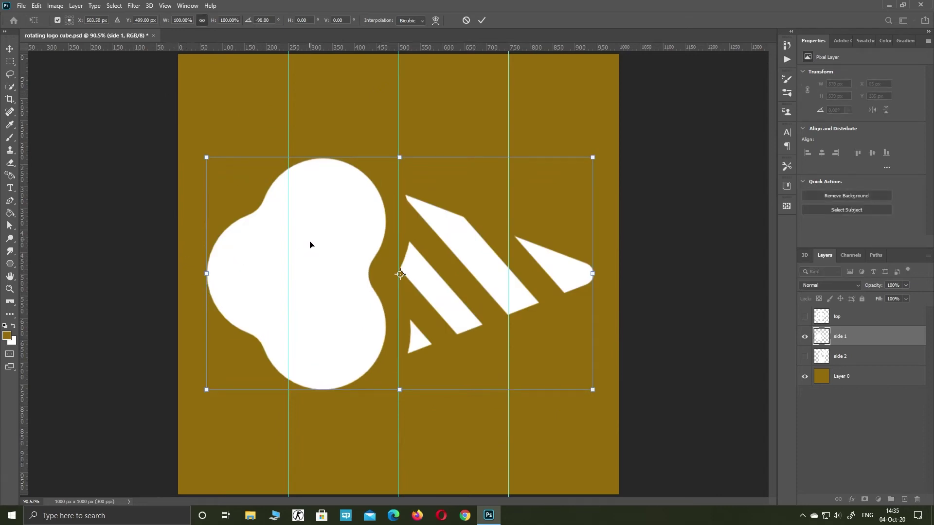
pyautogui.moveTo(317, 246); pyautogui.dragTo(344, 249)
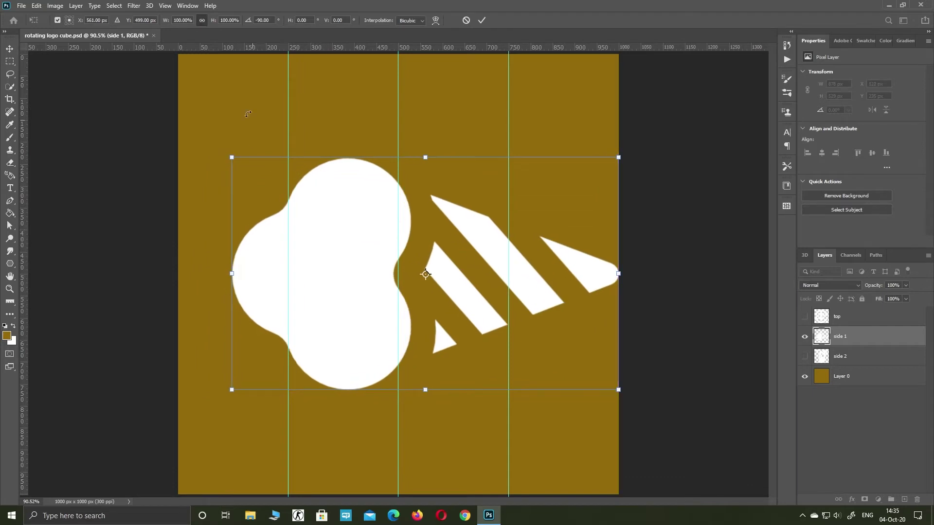
# Turn off snapping and scale the icon to 233 × 140 px in the rightmost strip
pyautogui.click(165, 6)
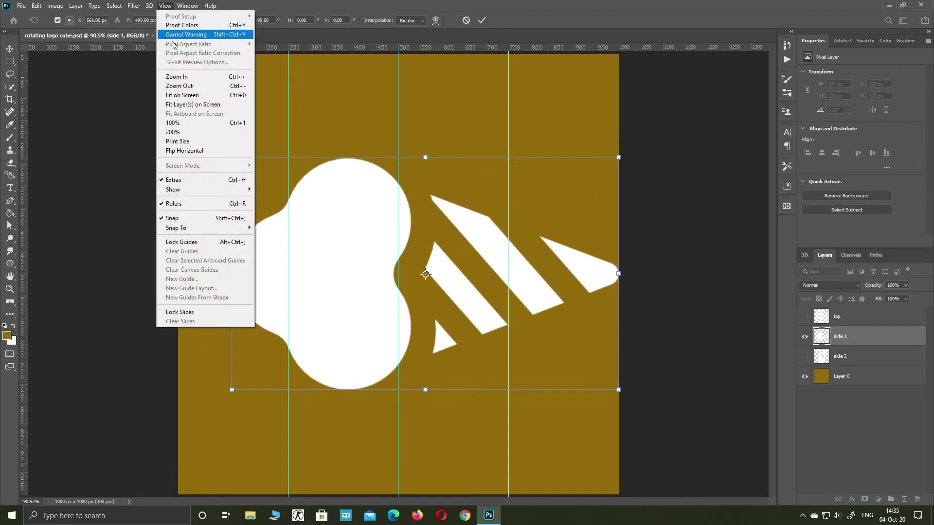
pyautogui.click(174, 219)
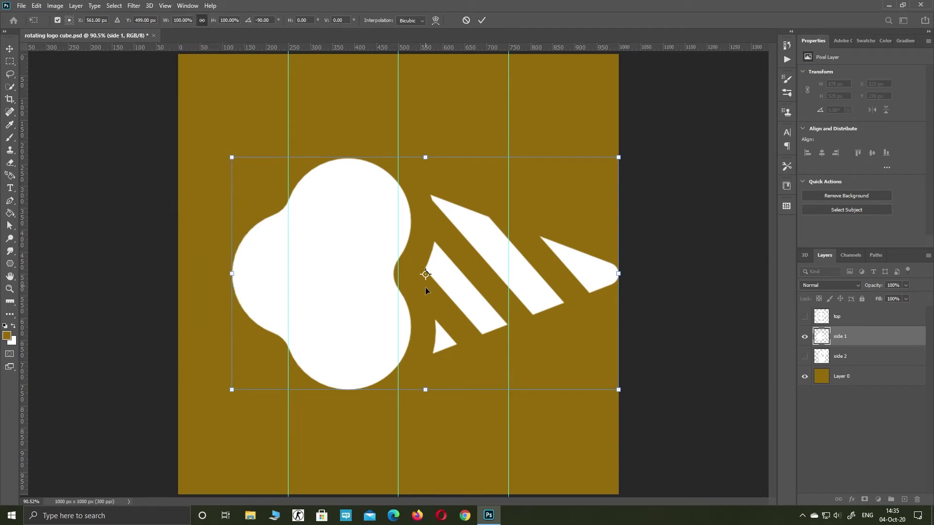
pyautogui.moveTo(585, 304); pyautogui.dragTo(511, 319)
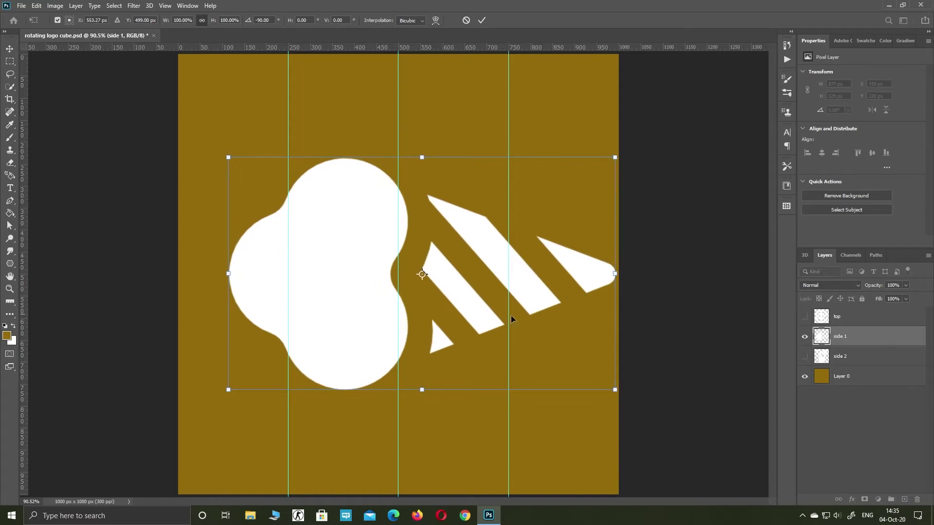
pyautogui.moveTo(230, 275); pyautogui.dragTo(513, 274)
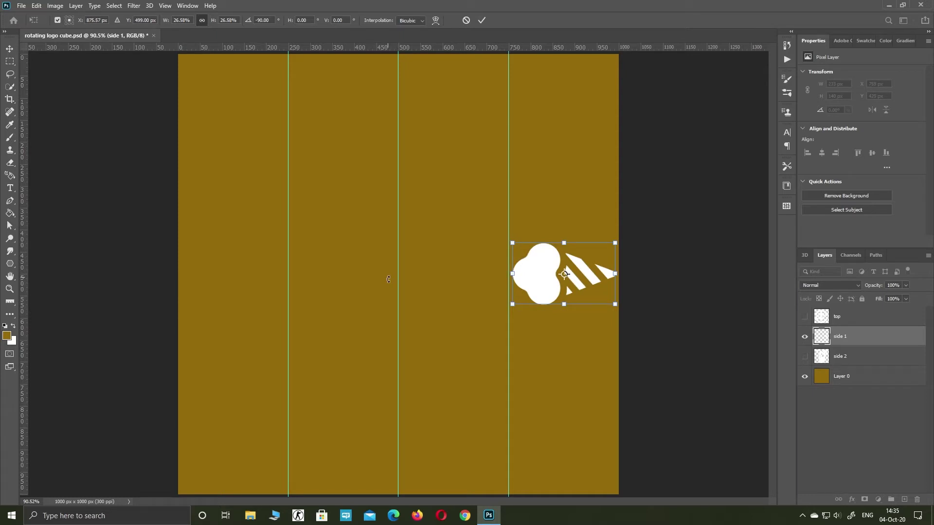
pyautogui.click(482, 20)
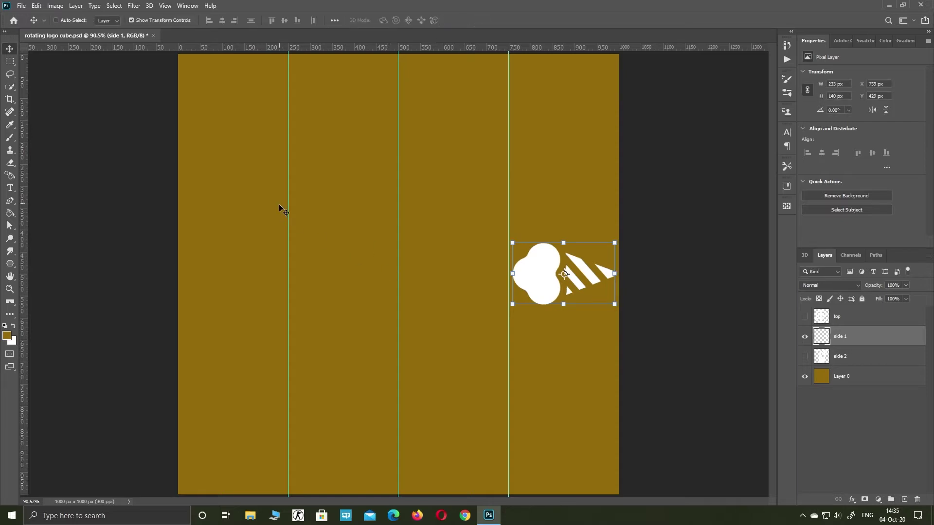
# Stretch the sideways ice-cream icon to 400% height, making it 233 × 560 px in the rightmost strip
pyautogui.press('ctrl')
pyautogui.hotkey('ctrl', 't')
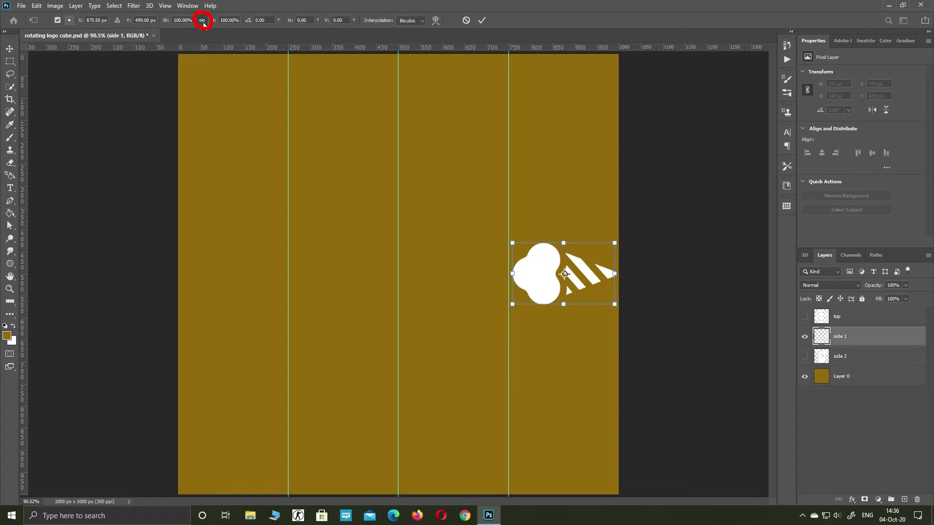
pyautogui.click(227, 21)
pyautogui.write('400')
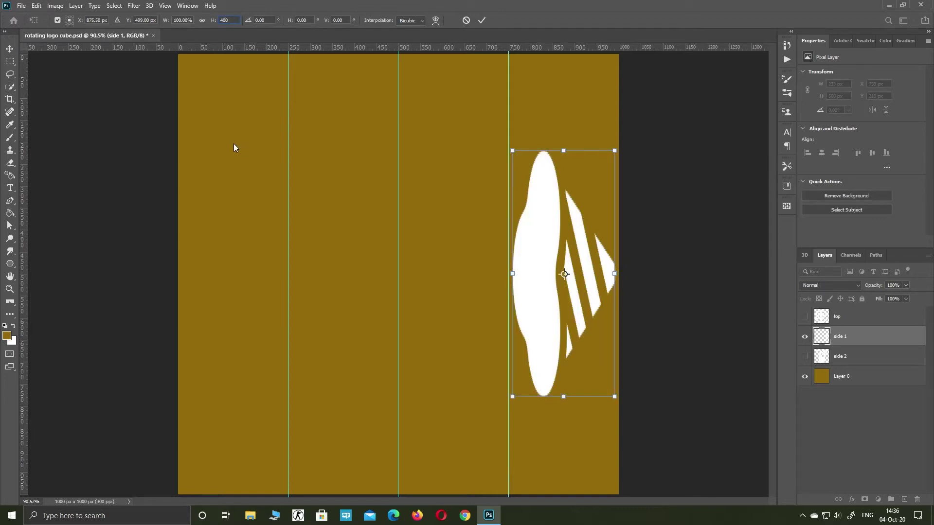
pyautogui.click(482, 20)
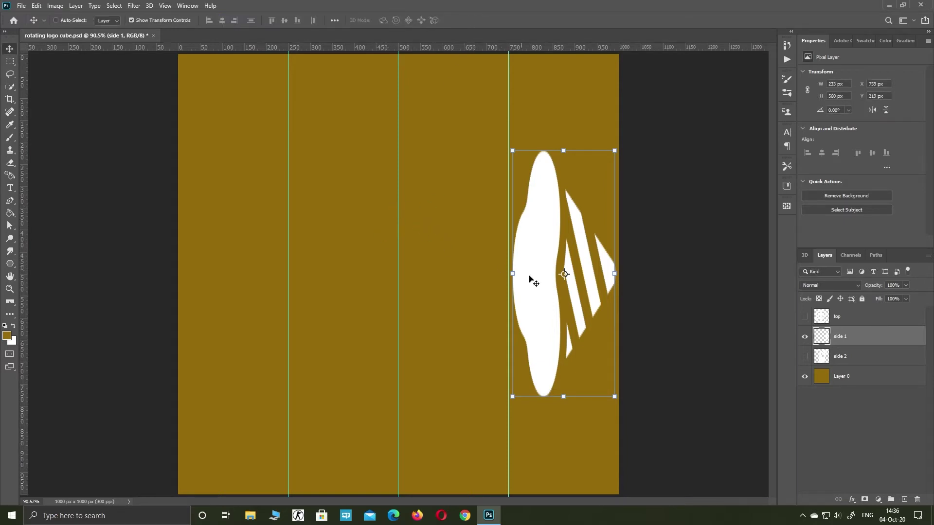
pyautogui.click(825, 360)
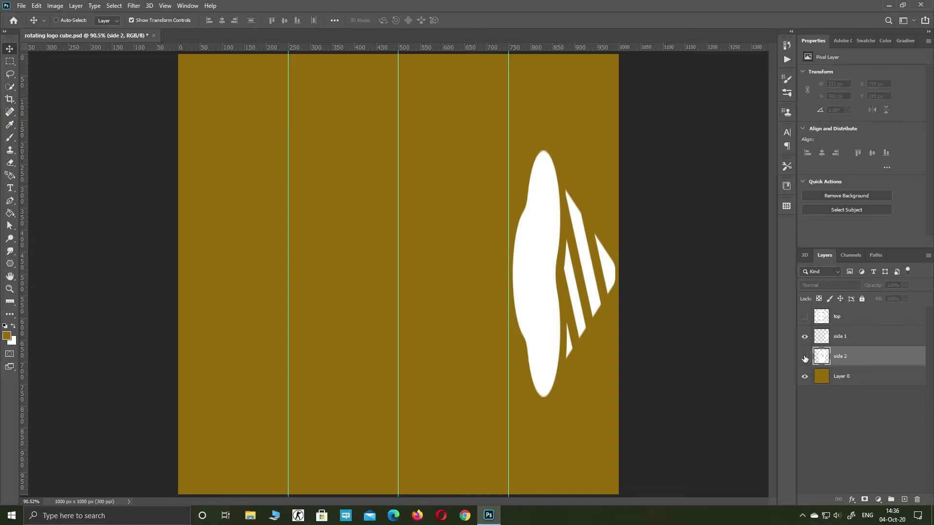
# Show the drink-glass icon, rotate it 90° and shrink it to 237 × 210 px in the second strip
pyautogui.click(804, 358)
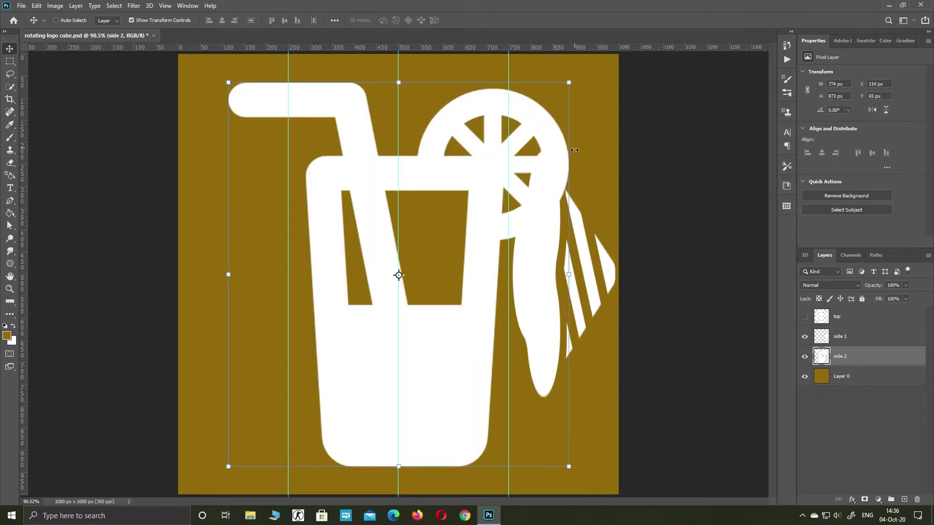
pyautogui.click(577, 75)
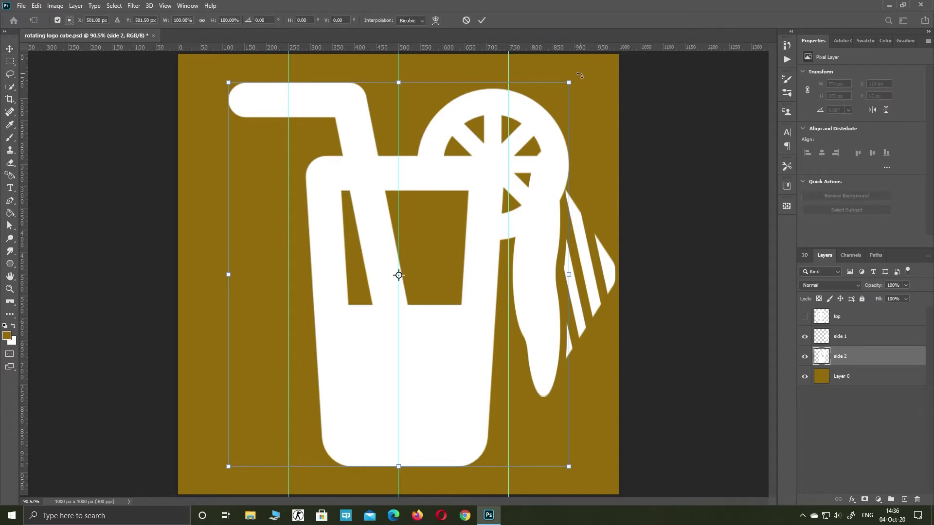
pyautogui.moveTo(580, 75); pyautogui.dragTo(644, 447)
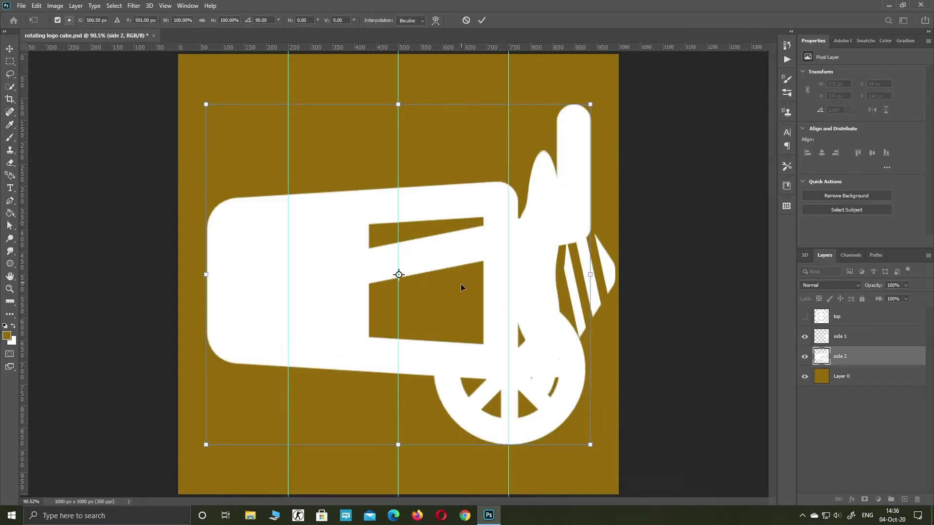
pyautogui.moveTo(461, 287); pyautogui.dragTo(548, 292)
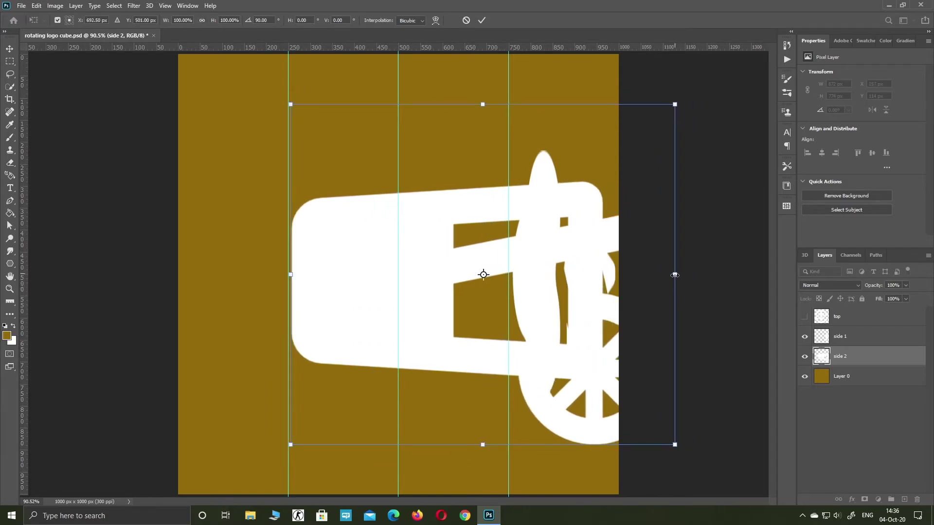
pyautogui.moveTo(675, 275); pyautogui.dragTo(394, 279)
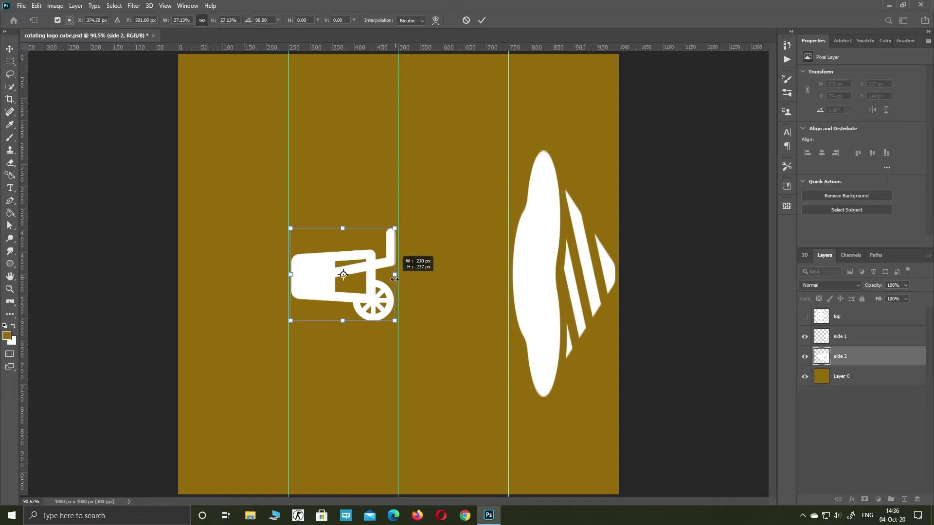
pyautogui.moveTo(395, 279); pyautogui.dragTo(394, 279)
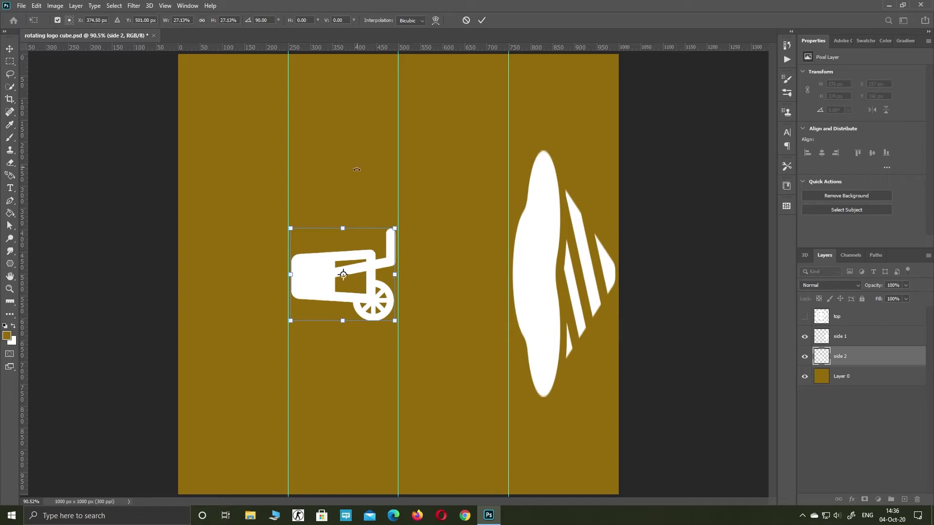
pyautogui.click(482, 19)
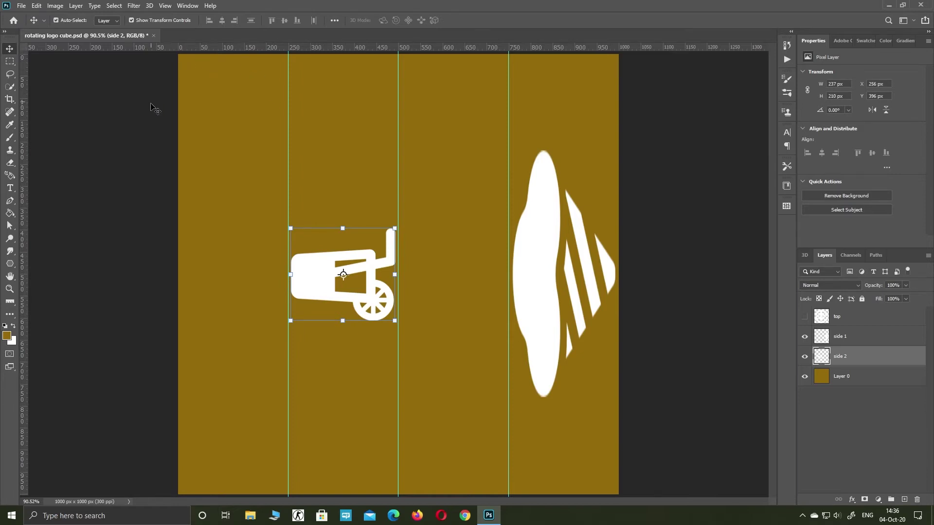
pyautogui.hotkey('ctrl', 't')
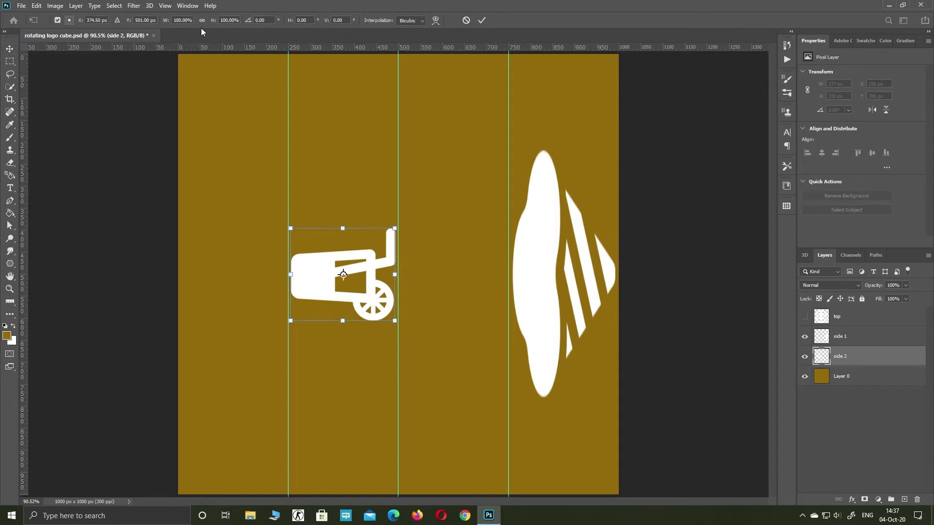
# Set the drink-glass icon's height to 400%, making it 237 × 840 px tall
pyautogui.click(212, 22)
pyautogui.write('400')
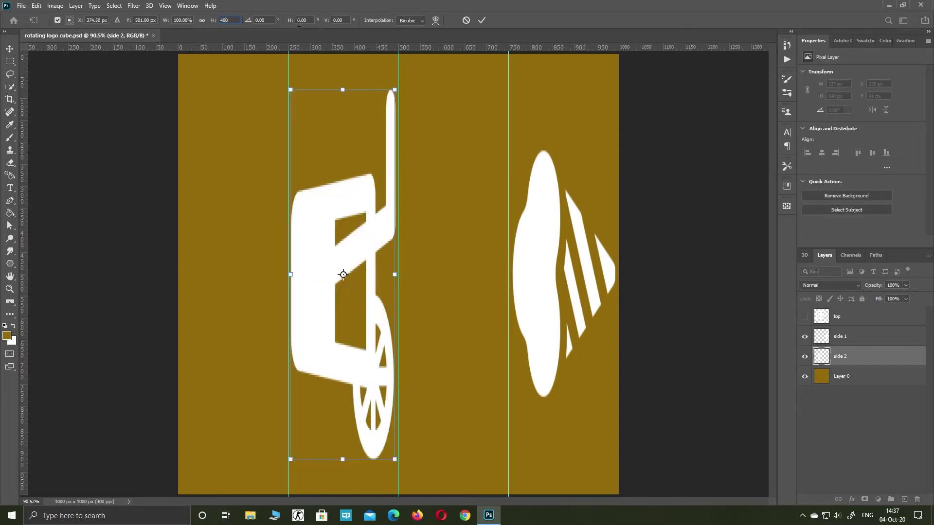
pyautogui.click(484, 20)
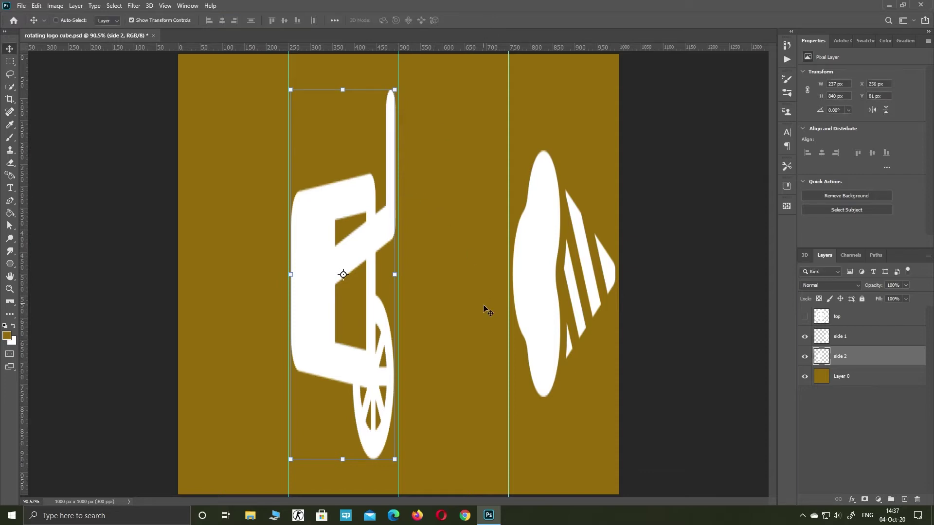
pyautogui.click(819, 321)
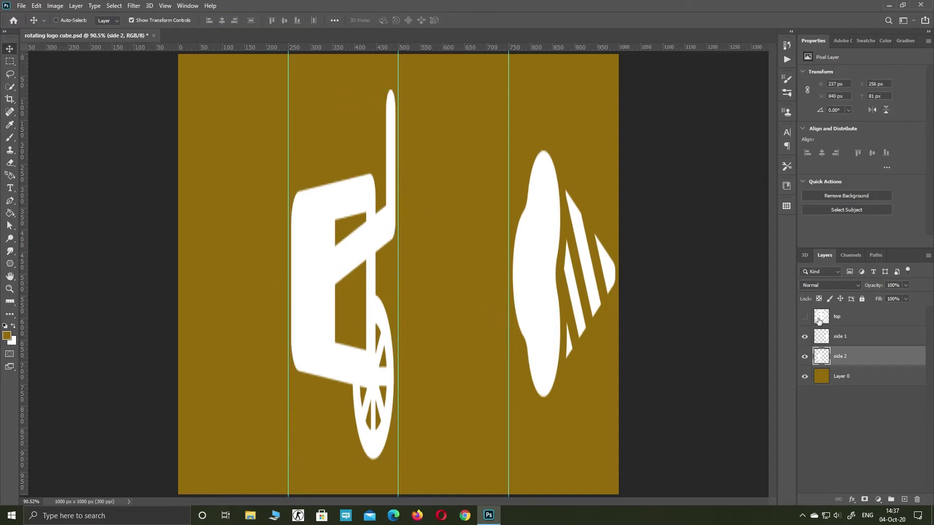
# Show the 24h clock icon and scale it down to fit the middle guide column
pyautogui.click(804, 317)
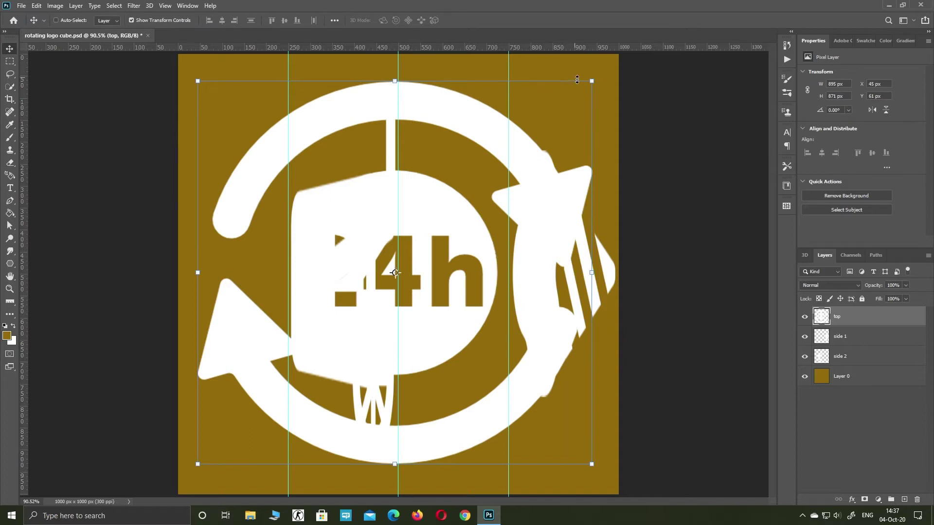
pyautogui.click(592, 80)
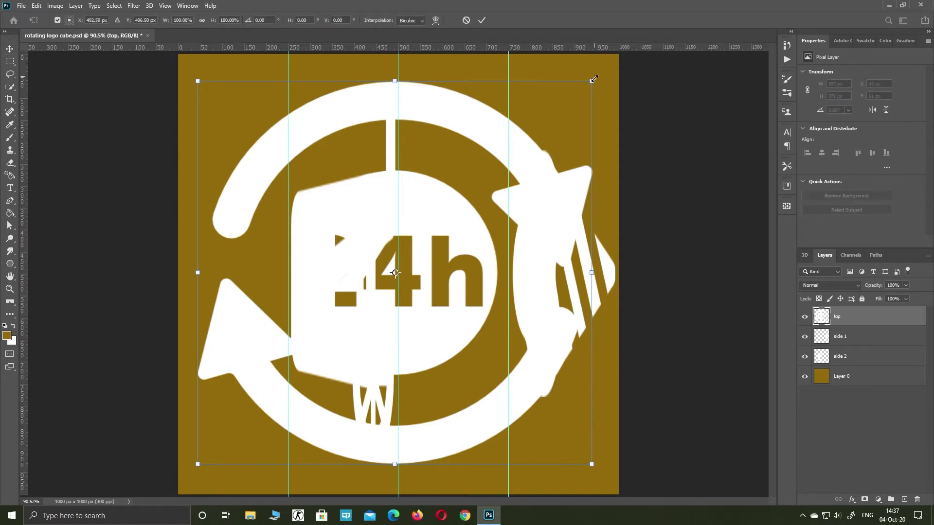
pyautogui.moveTo(594, 80); pyautogui.dragTo(509, 163)
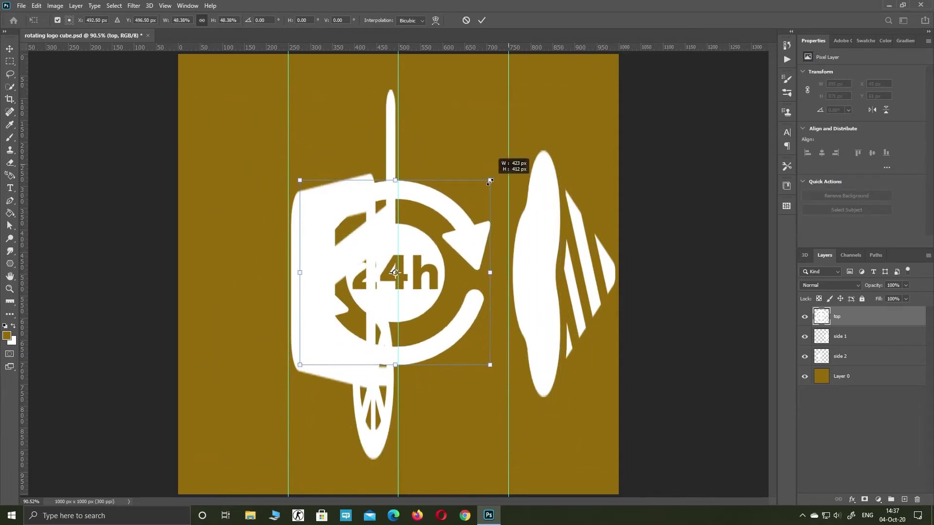
pyautogui.moveTo(490, 181); pyautogui.dragTo(470, 199)
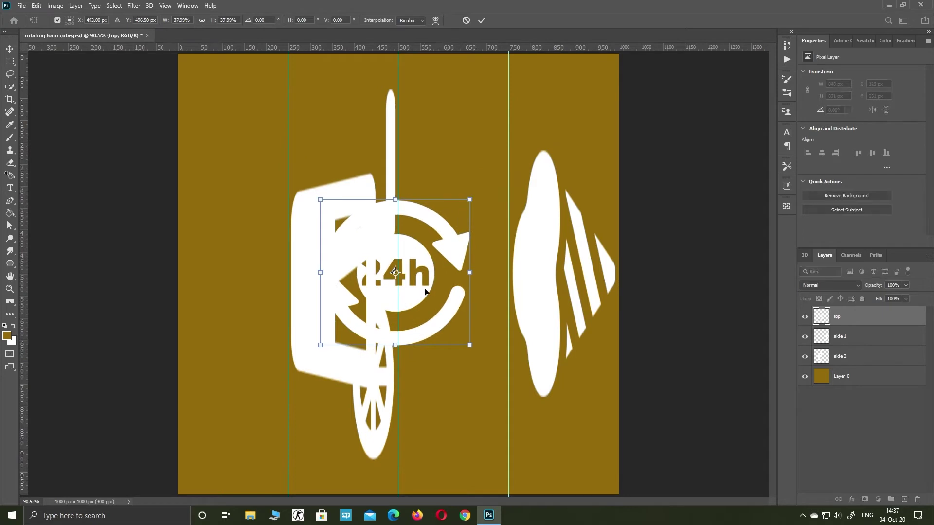
pyautogui.moveTo(424, 291); pyautogui.dragTo(462, 292)
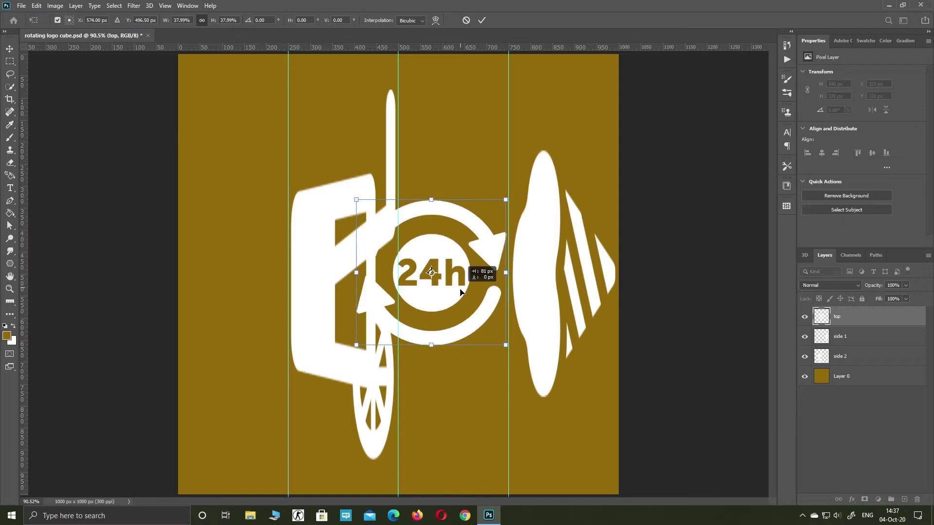
pyautogui.moveTo(461, 291); pyautogui.dragTo(461, 291)
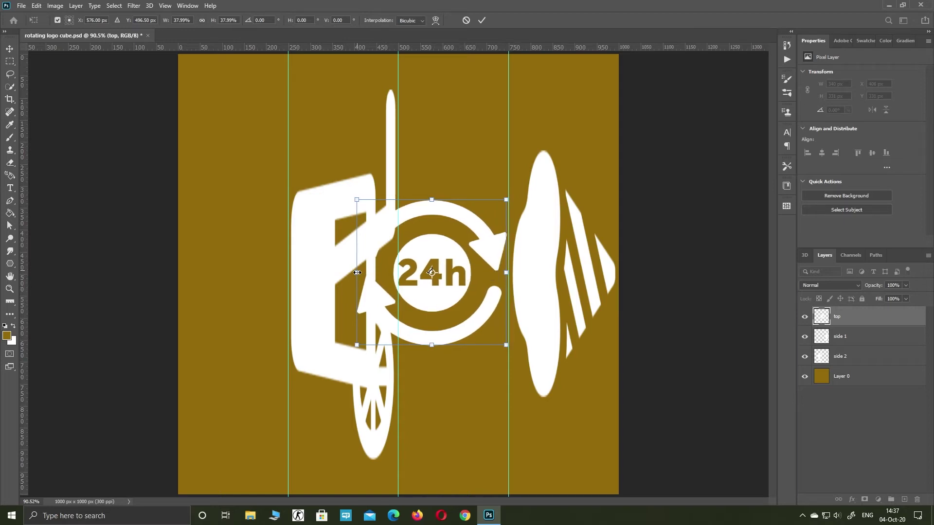
pyautogui.moveTo(357, 272); pyautogui.dragTo(401, 278)
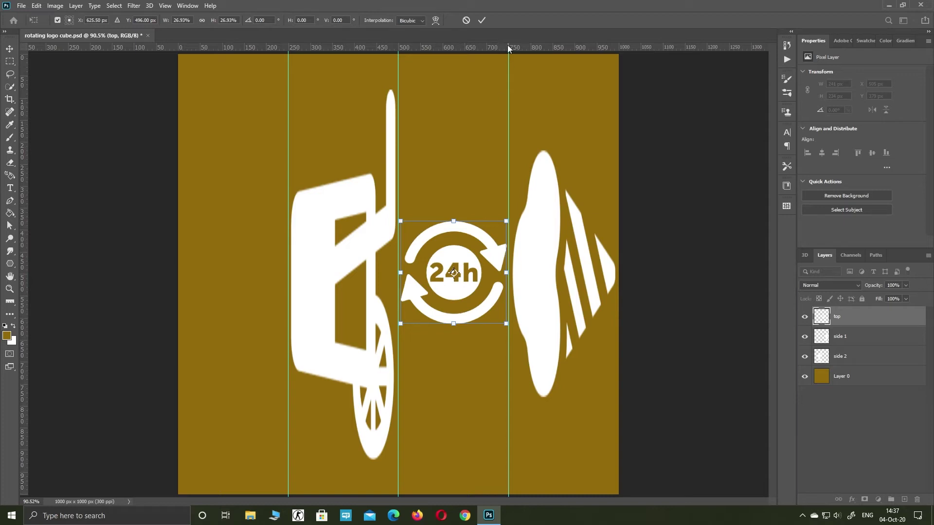
pyautogui.click(481, 20)
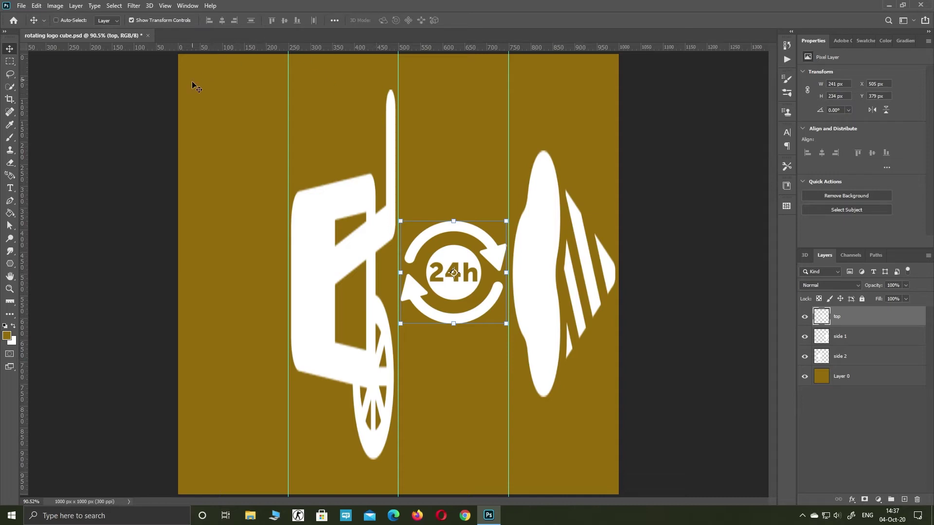
# Stretch the clock icon to 400% height (241 × 936 px) and turn off Show Transform Controls
pyautogui.press('ctrl')
pyautogui.hotkey('ctrl', 't')
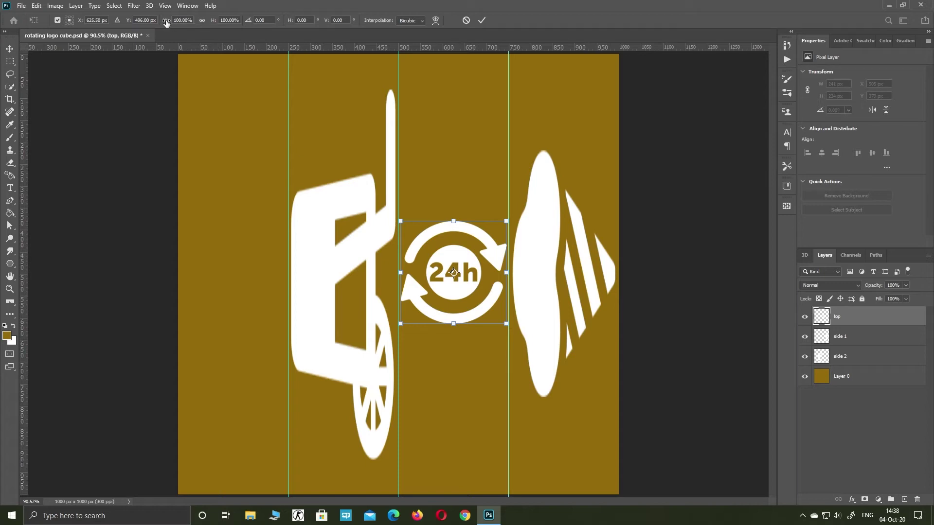
pyautogui.click(203, 21)
pyautogui.write('400')
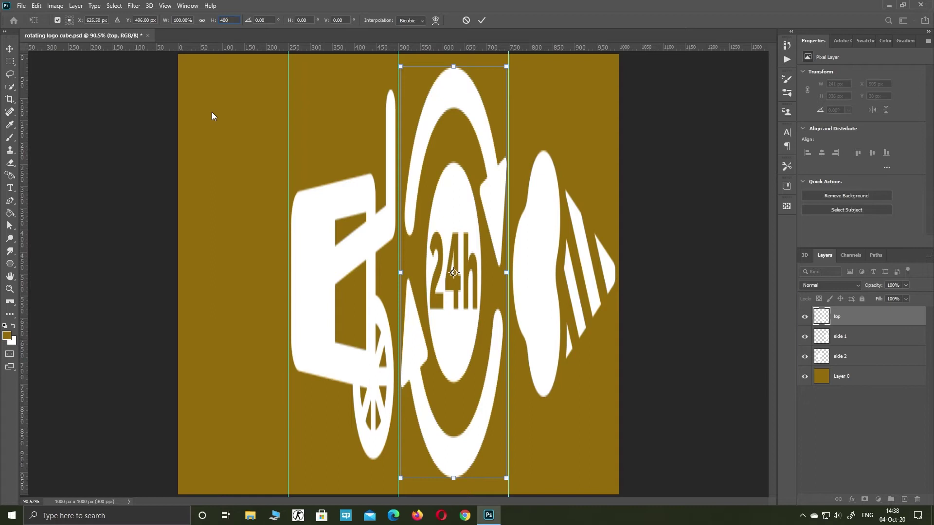
pyautogui.click(481, 21)
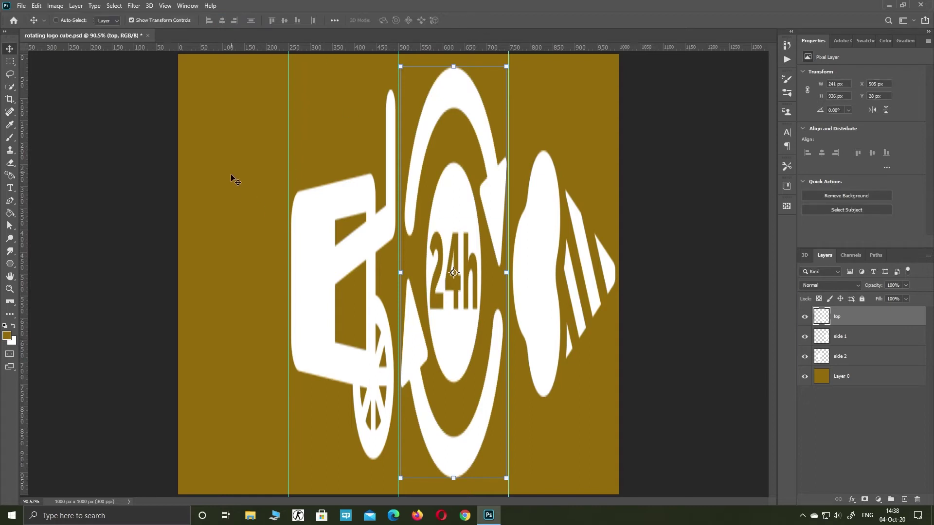
pyautogui.click(131, 20)
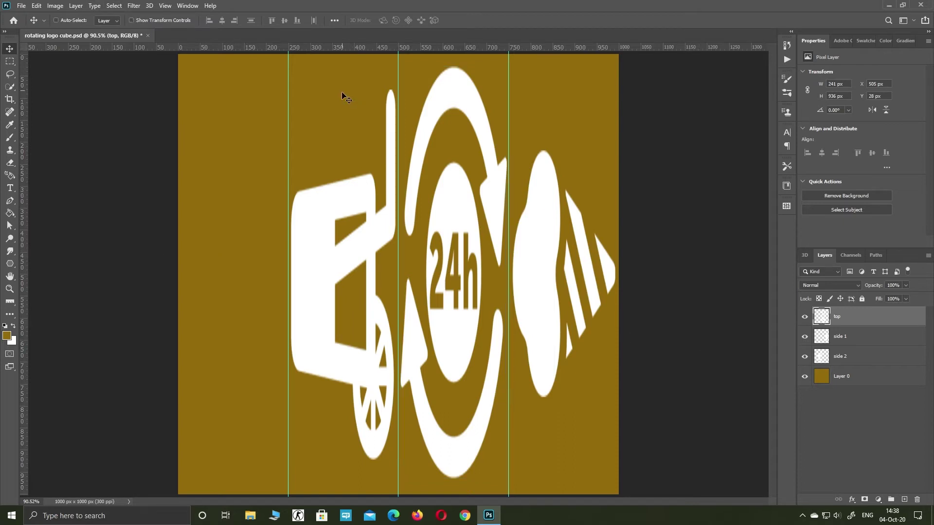
# Remove the three vertical guides by dragging them back onto the ruler
pyautogui.moveTo(289, 56); pyautogui.dragTo(21, 67)
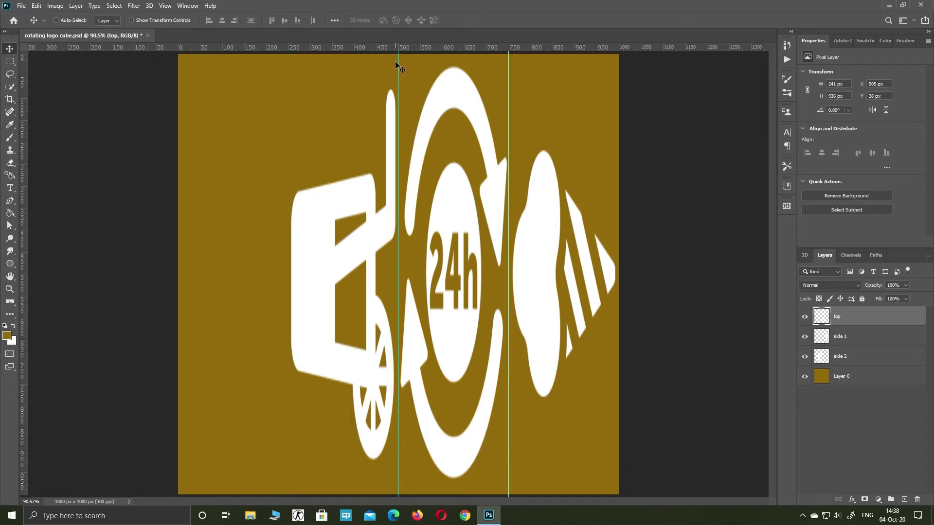
pyautogui.moveTo(397, 63); pyautogui.dragTo(22, 64)
pyautogui.moveTo(508, 66); pyautogui.dragTo(23, 69)
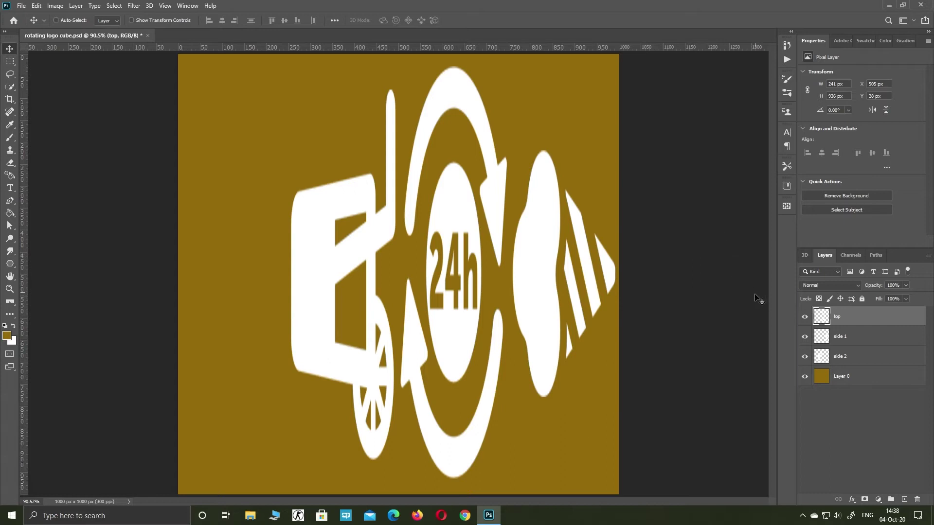
# Merge all four layers into a single layer named top with Ctrl+E
pyautogui.keyDown('shift'); pyautogui.click(875, 379); pyautogui.keyUp('shift')
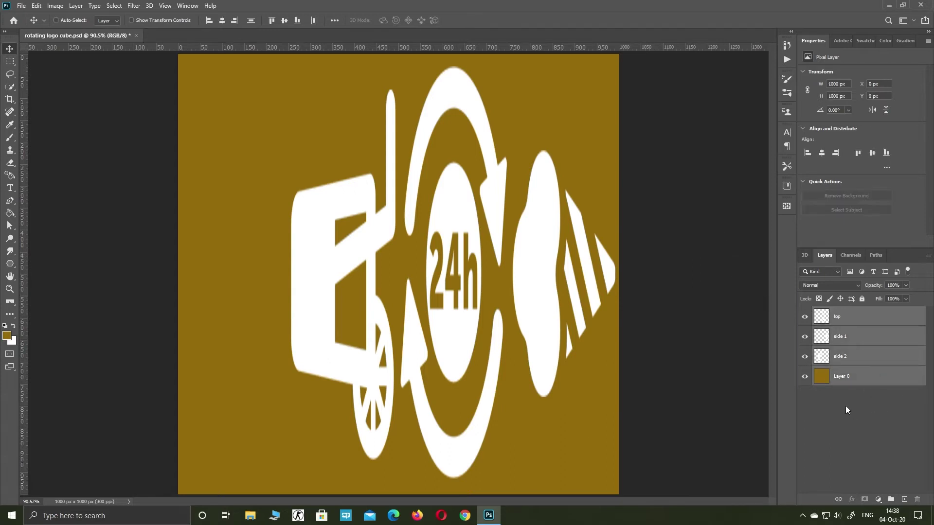
pyautogui.press('ctrl')
pyautogui.hotkey('ctrl', 'e')
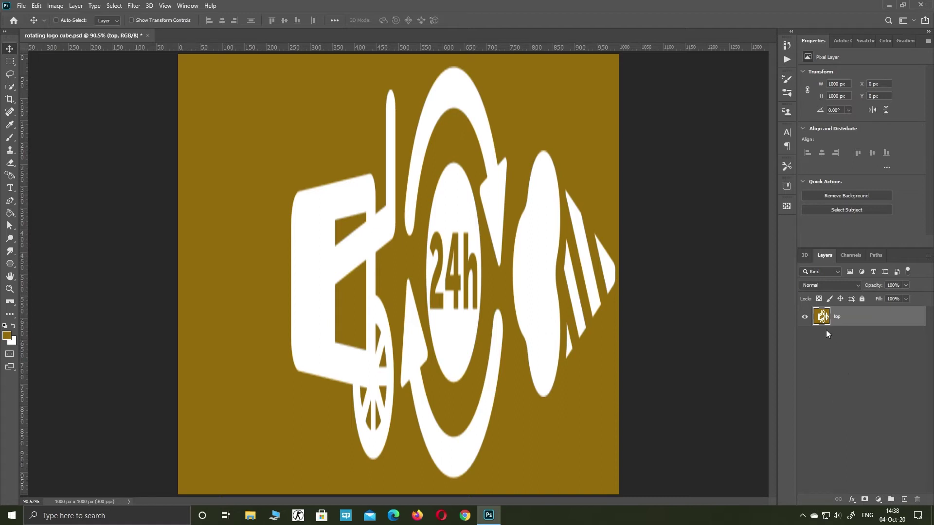
pyautogui.click(809, 255)
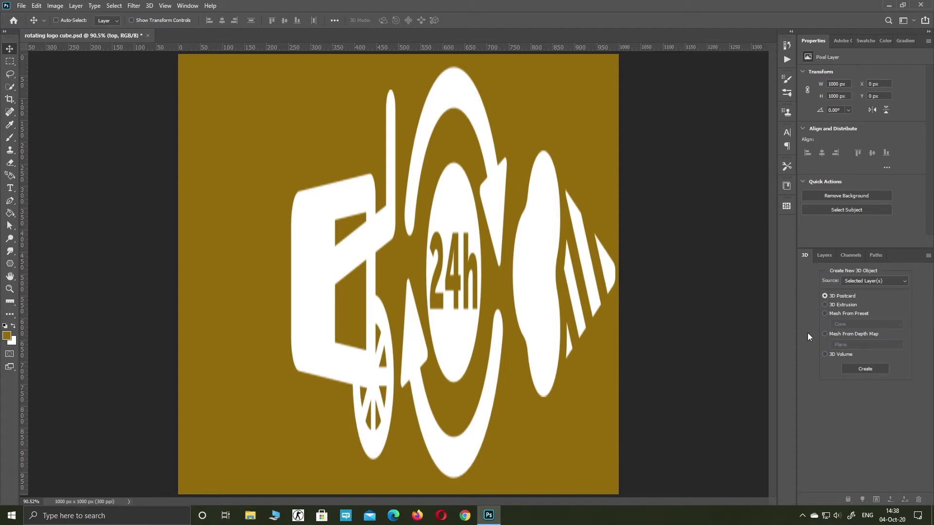
# Create a 3D postcard from the top layer and save its material as preset 'extrusion'
pyautogui.click(866, 369)
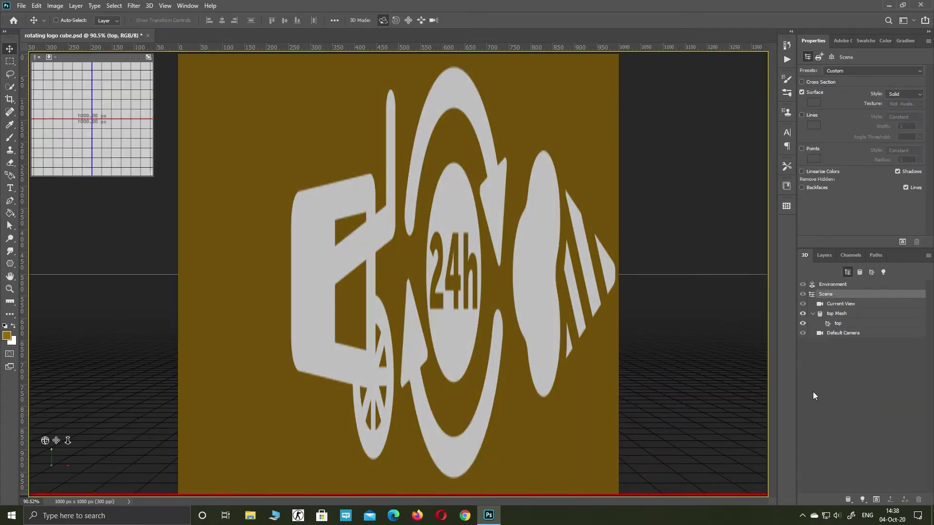
pyautogui.click(837, 324)
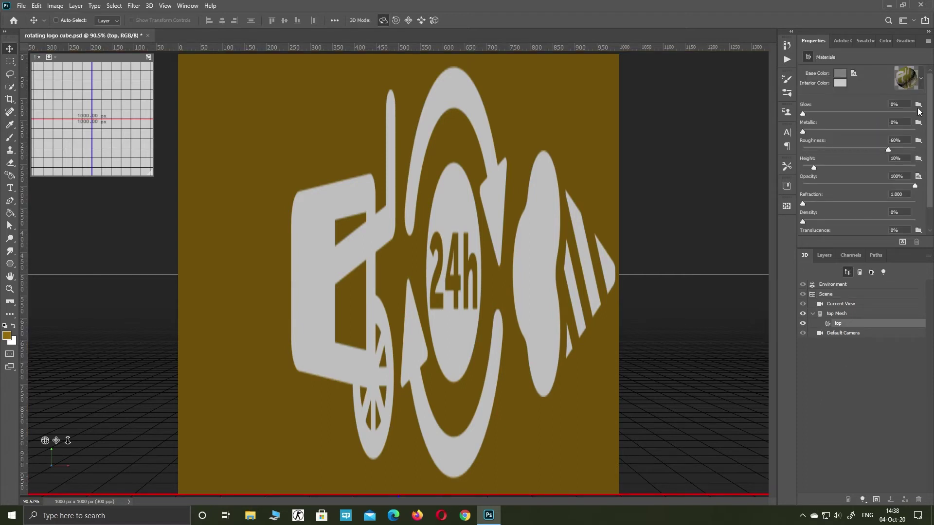
pyautogui.click(921, 78)
pyautogui.click(924, 104)
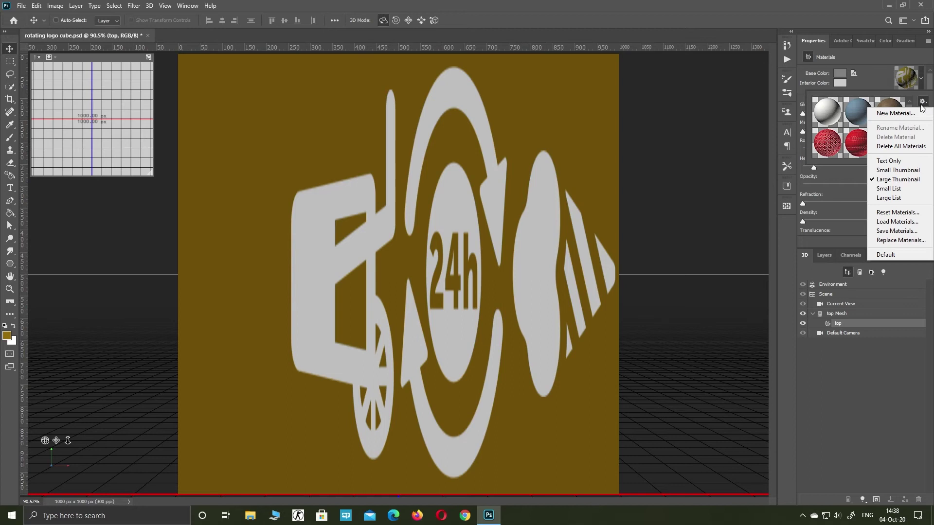
pyautogui.click(897, 116)
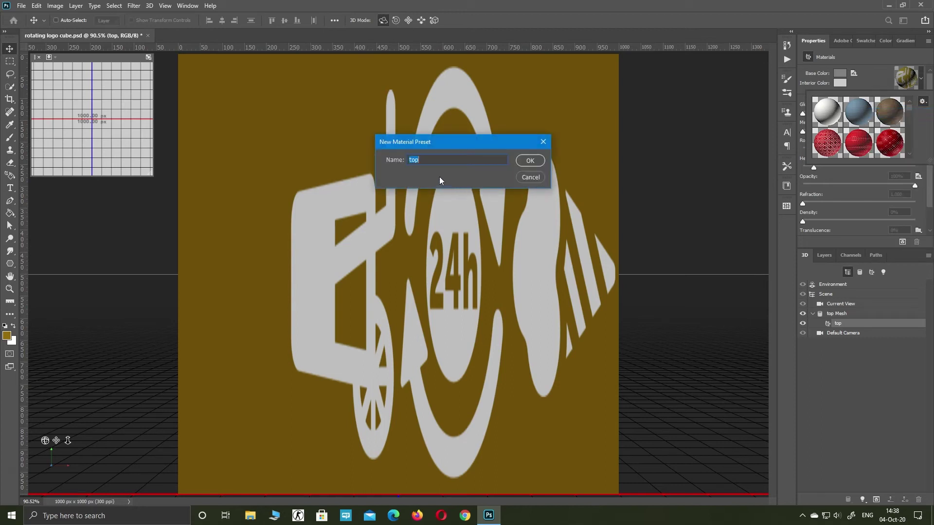
pyautogui.write('extrusion')
pyautogui.press('Return')
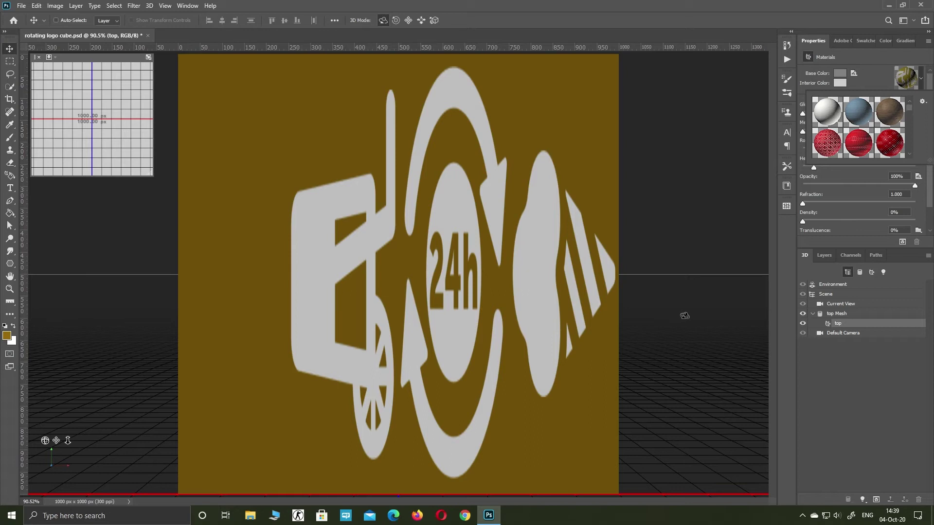
# Add a new empty Layer 1 and delete the 3D top layer
pyautogui.click(825, 255)
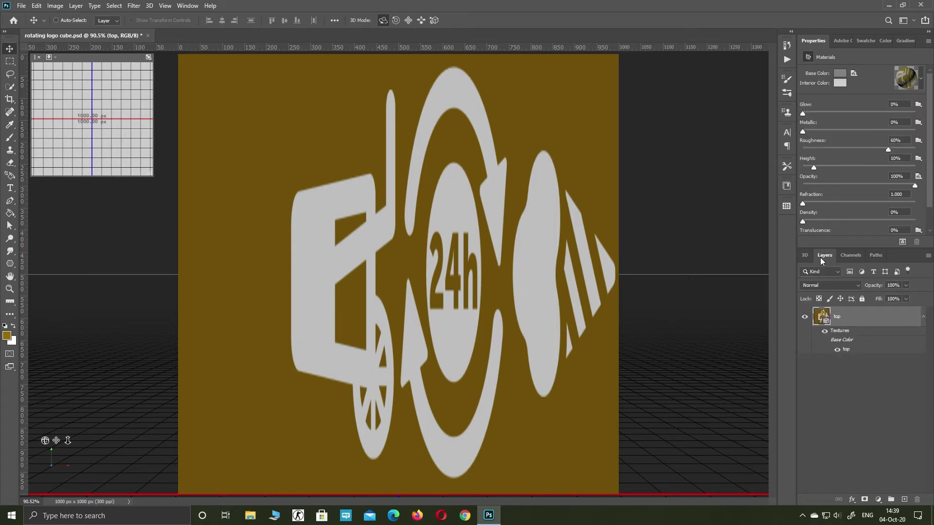
pyautogui.click(903, 500)
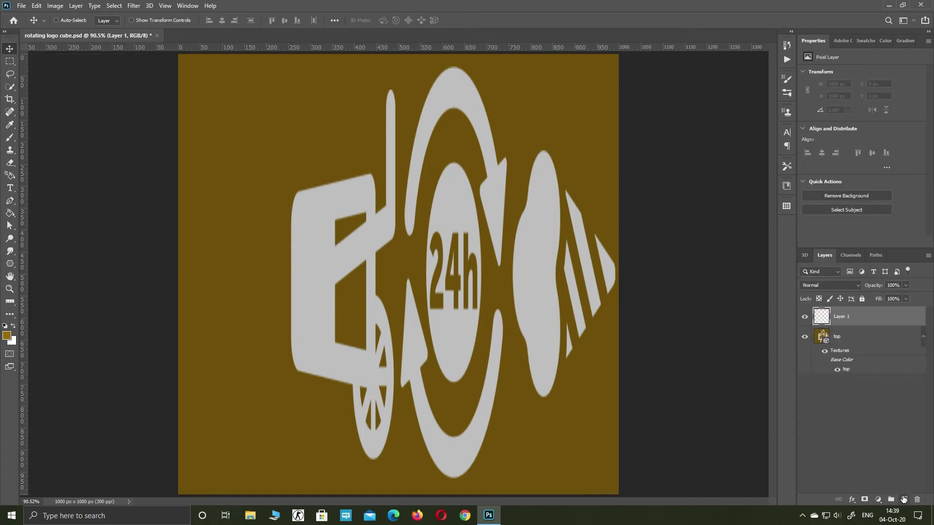
pyautogui.click(826, 340)
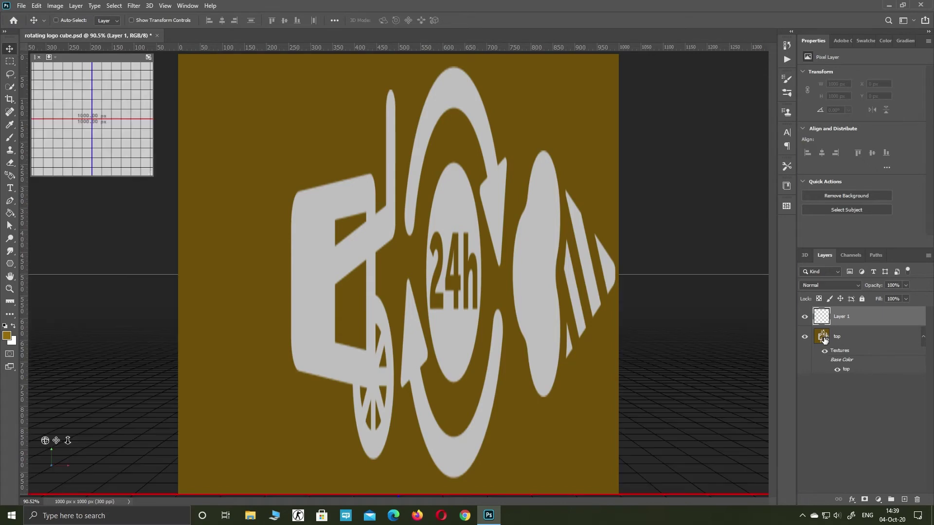
pyautogui.moveTo(906, 339); pyautogui.dragTo(917, 500)
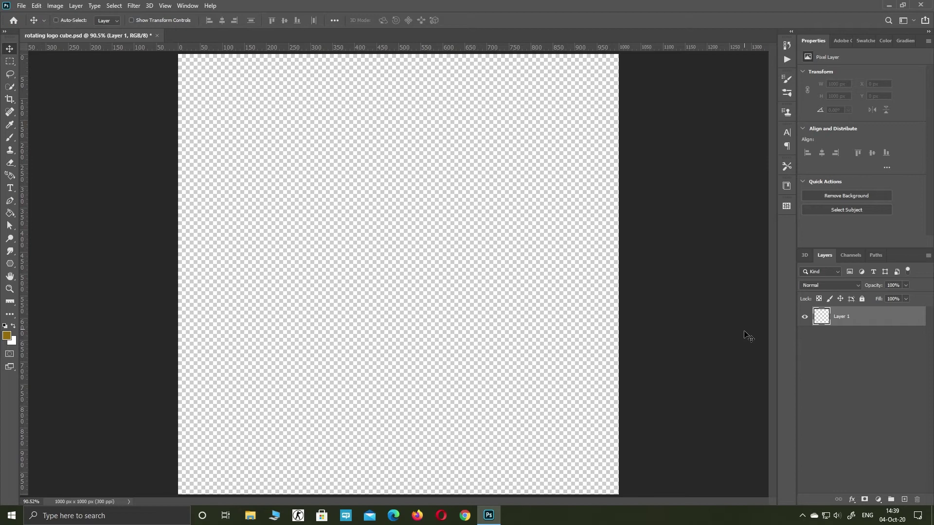
# Resize the image to 400 × 400 px at 72 ppi
pyautogui.press('ctrl')
pyautogui.hotkey('ctrl', 'alt', 'i')
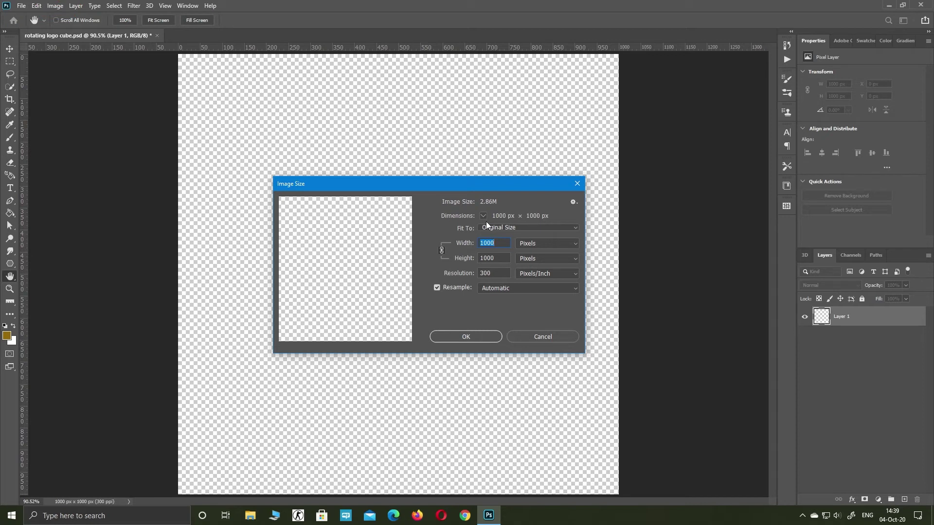
pyautogui.write('400')
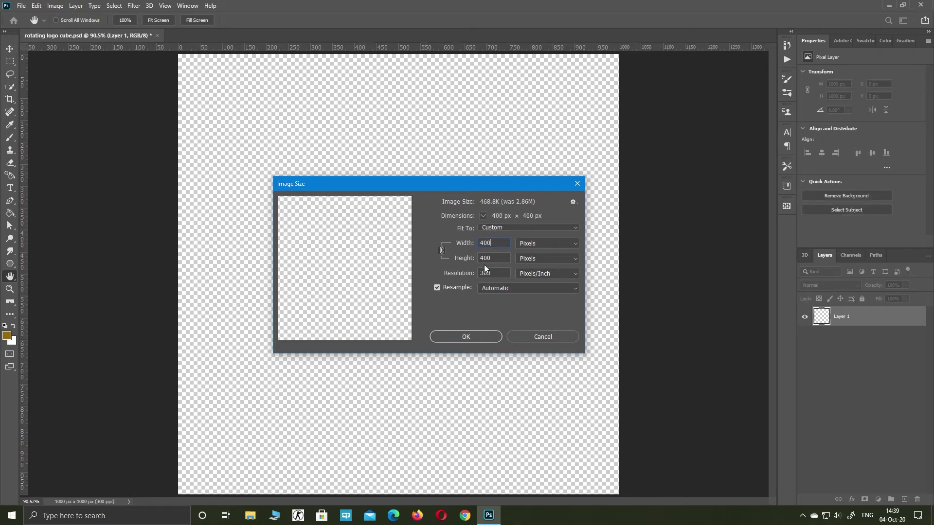
pyautogui.doubleClick(491, 276)
pyautogui.write('72')
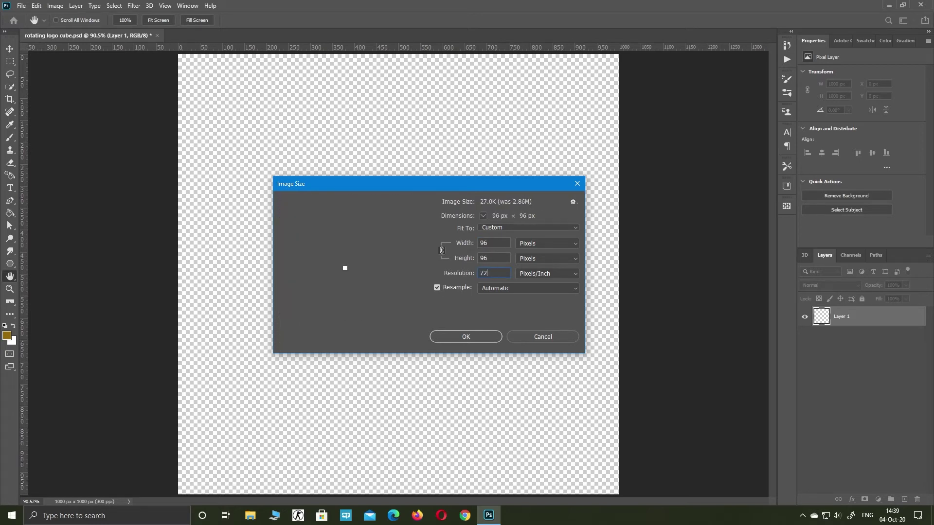
pyautogui.doubleClick(481, 259)
pyautogui.write('400')
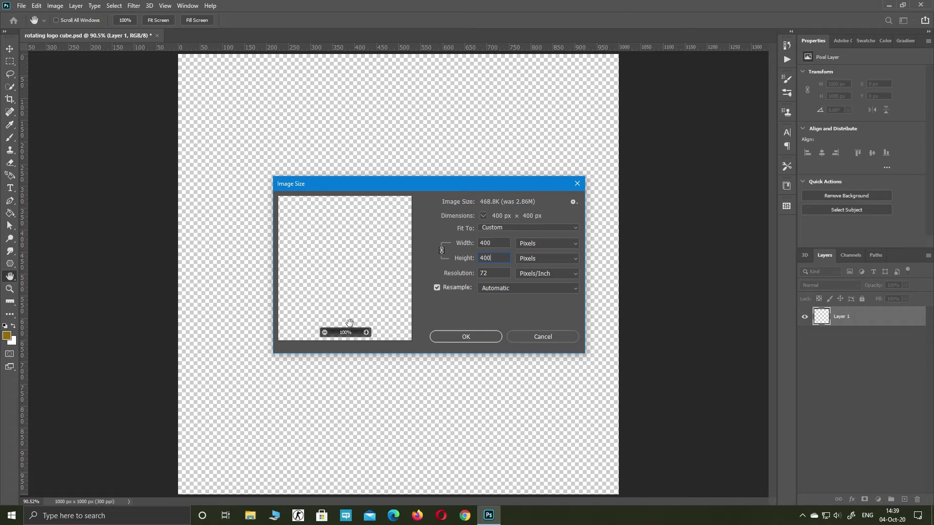
pyautogui.click(465, 335)
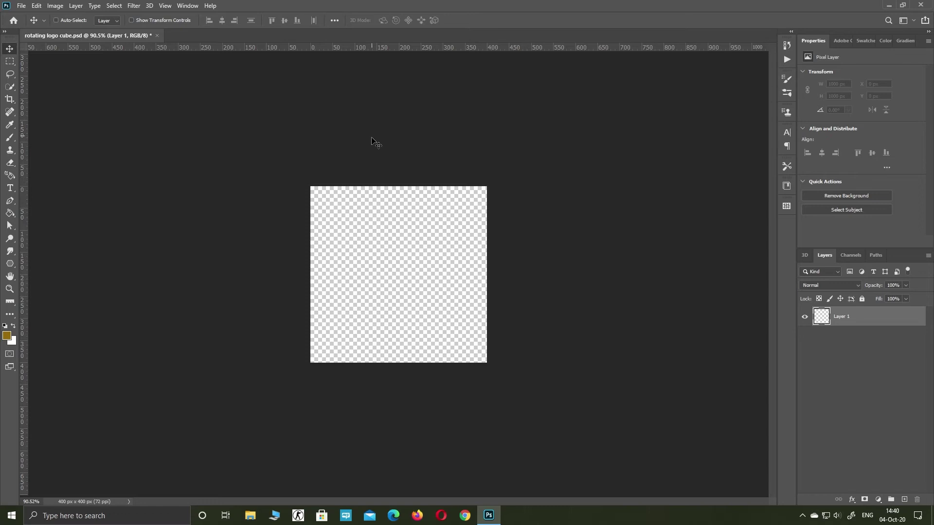
# Fill a centred square selection on Layer 1 with gold, leaving a 231 × 231 px square
pyautogui.hotkey('ctrl', '0')
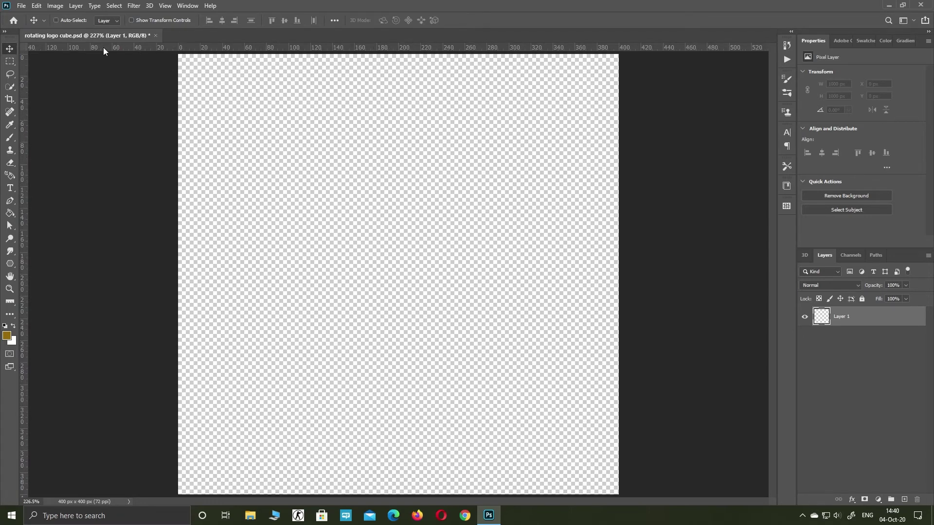
pyautogui.click(10, 62)
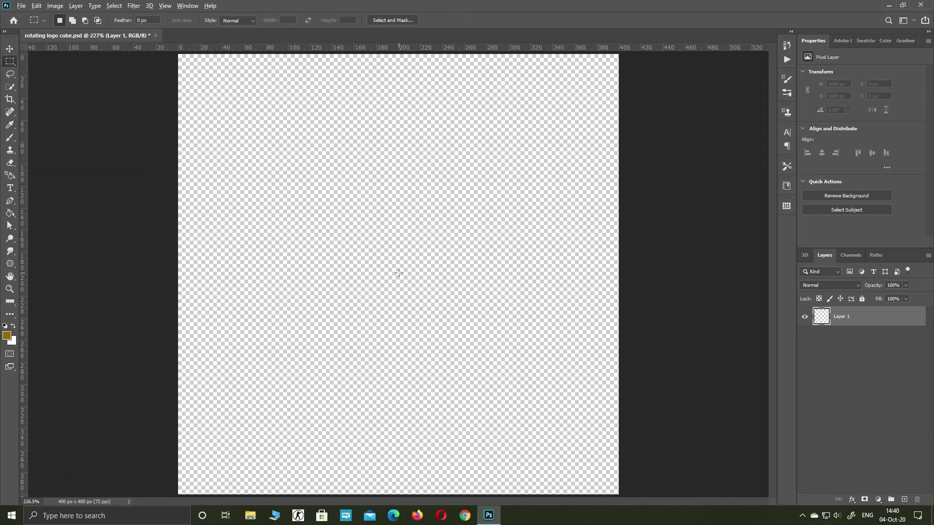
pyautogui.moveTo(399, 273)
pyautogui.mouseDown()
pyautogui.moveTo(503, 374)
pyautogui.moveTo(576, 396)
pyautogui.mouseUp()
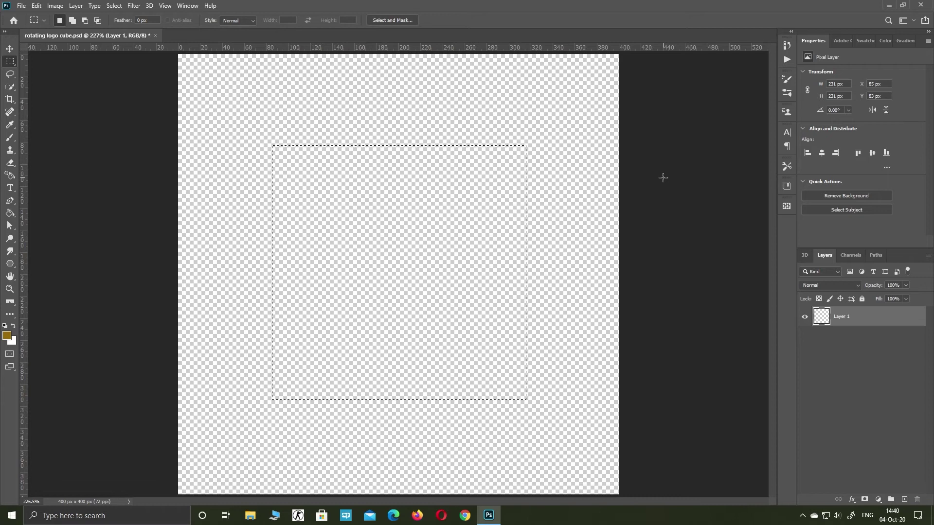
pyautogui.hotkey('alt', 'BackSpace')
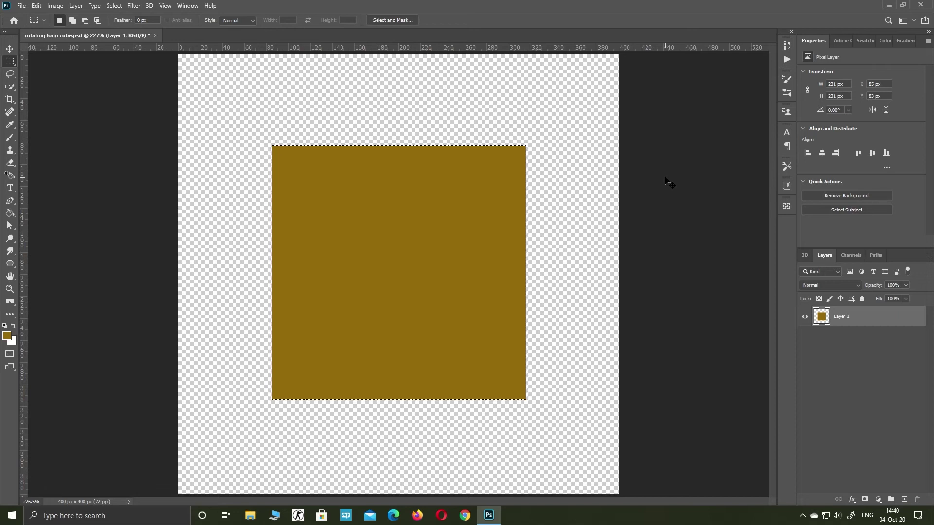
pyautogui.hotkey('ctrl', 'd')
# Turn the gold square into a 3D Extrusion and orbit the camera to view it as a cube
pyautogui.click(805, 256)
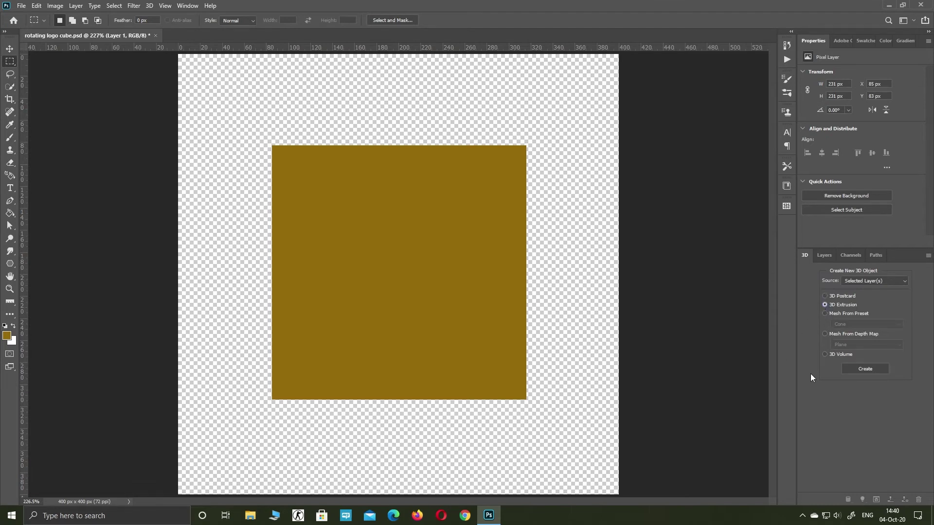
pyautogui.click(871, 371)
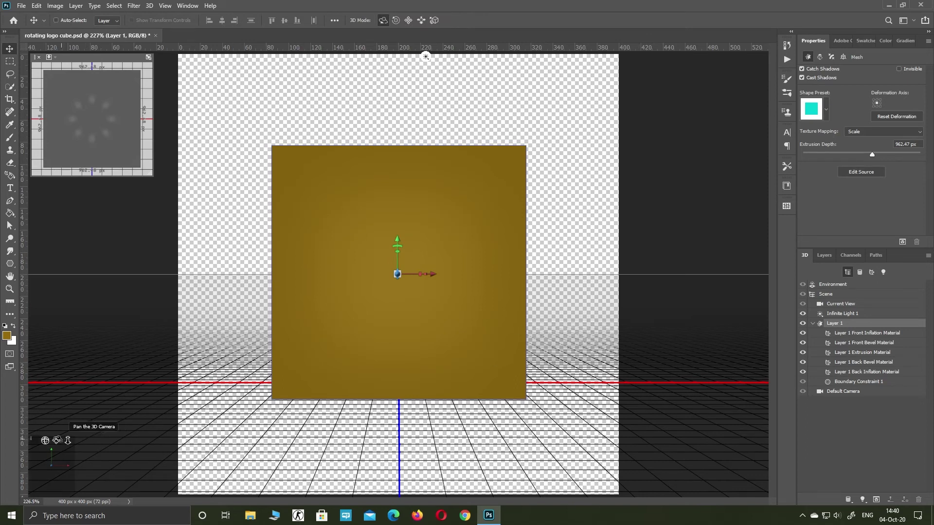
pyautogui.moveTo(45, 440); pyautogui.dragTo(171, 424)
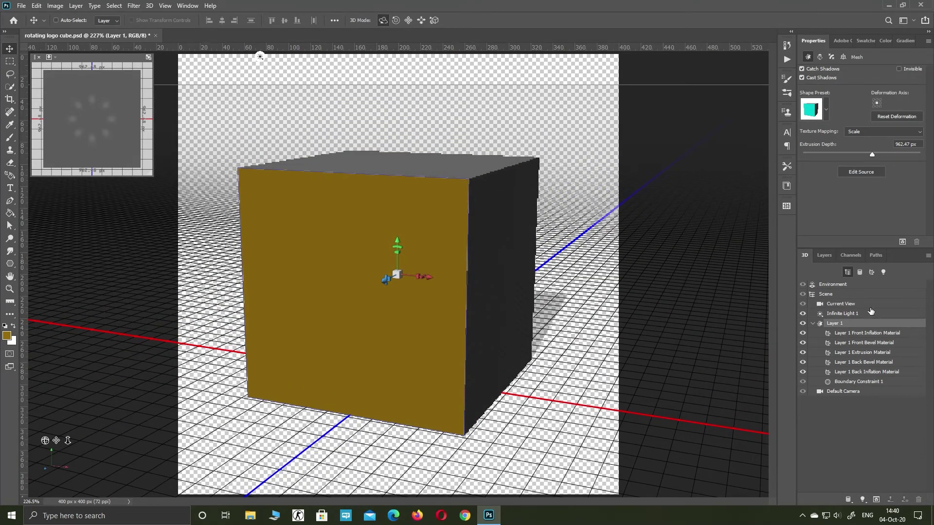
# Apply the 'front' burger-icon material preset to the Front Inflation Material
pyautogui.click(872, 334)
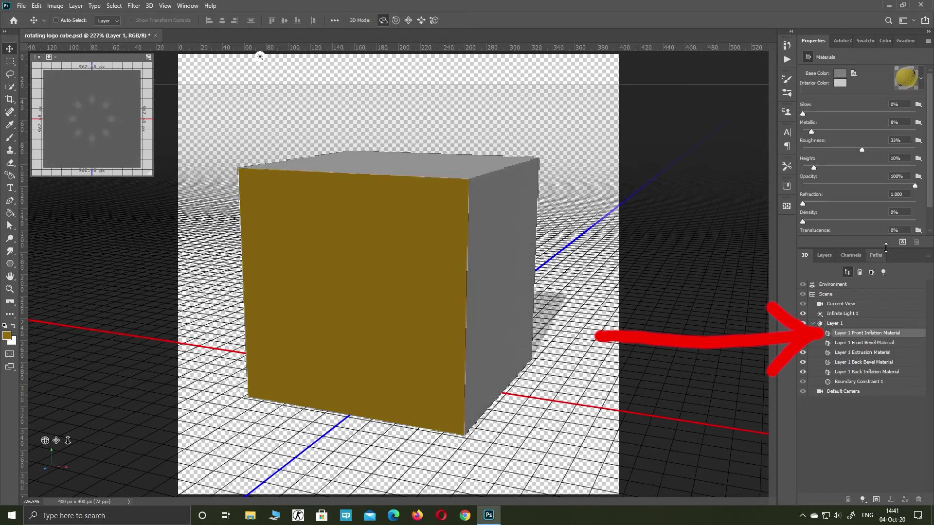
pyautogui.click(923, 80)
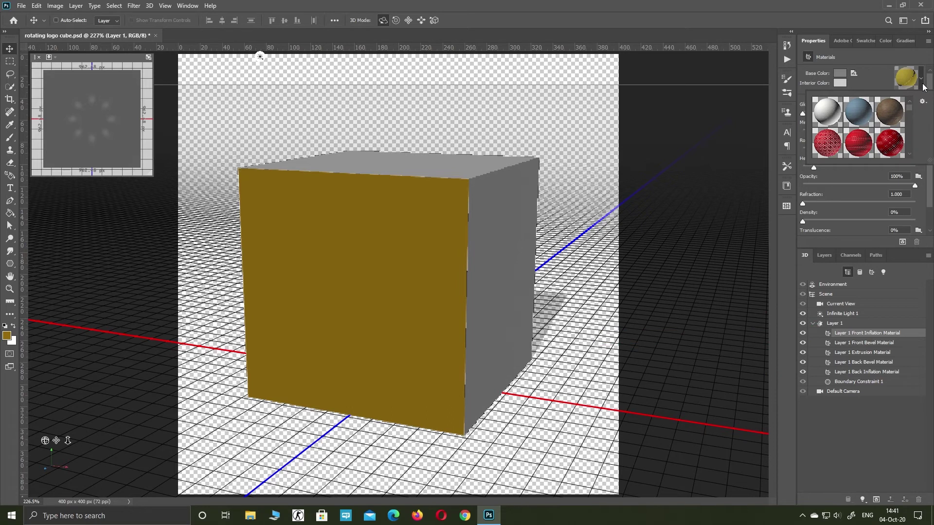
pyautogui.moveTo(910, 113); pyautogui.dragTo(910, 154)
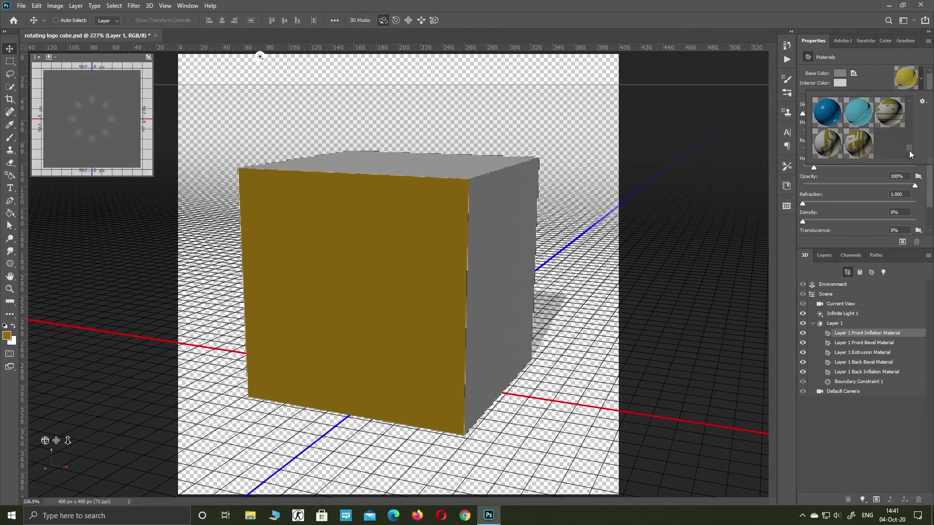
pyautogui.click(893, 119)
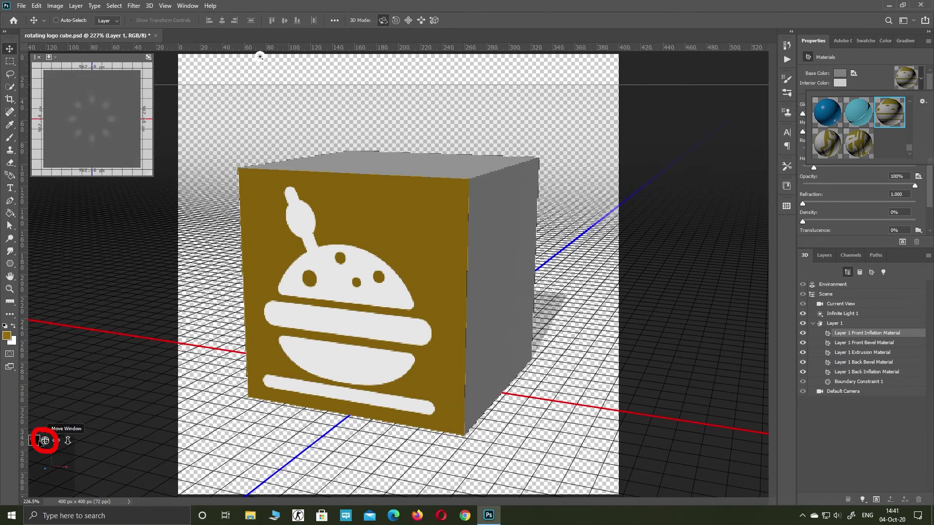
# Apply the 'back' fork-and-knife preset to the Back Inflation Material
pyautogui.moveTo(43, 441); pyautogui.dragTo(125, 446)
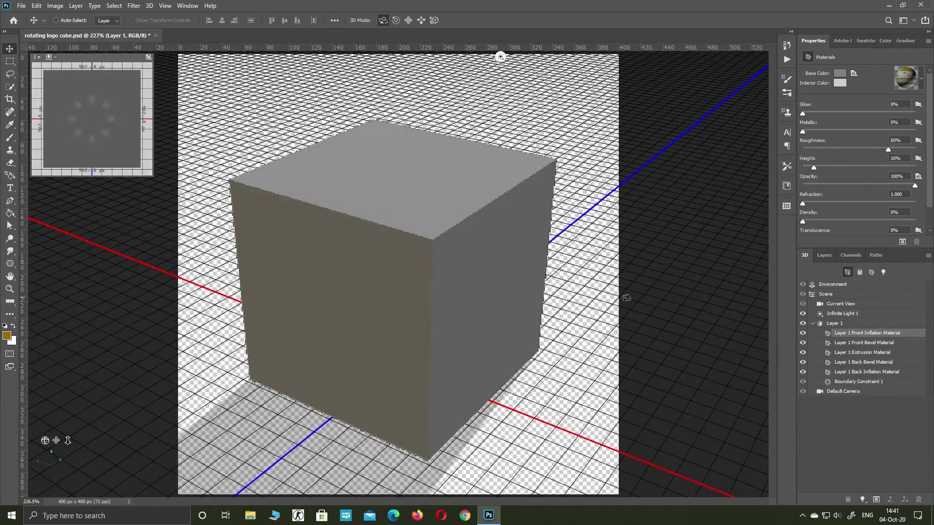
pyautogui.click(869, 373)
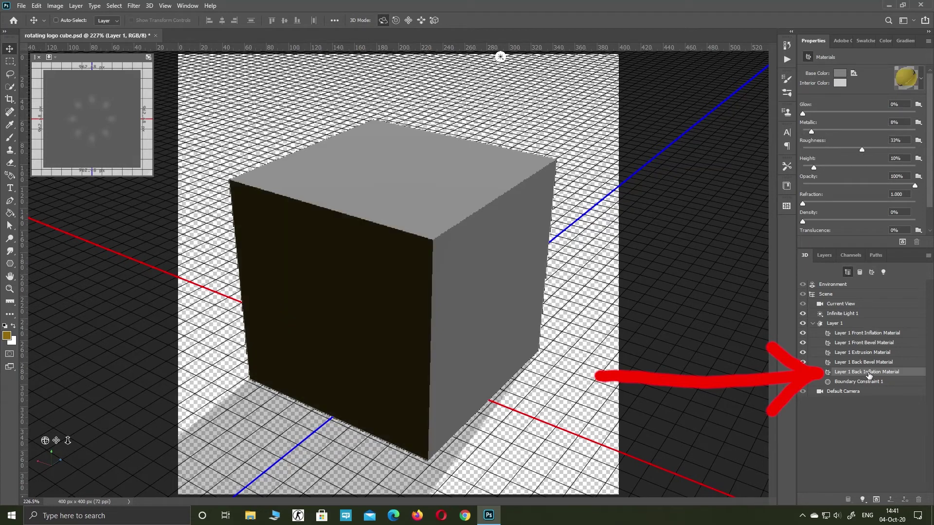
pyautogui.click(921, 80)
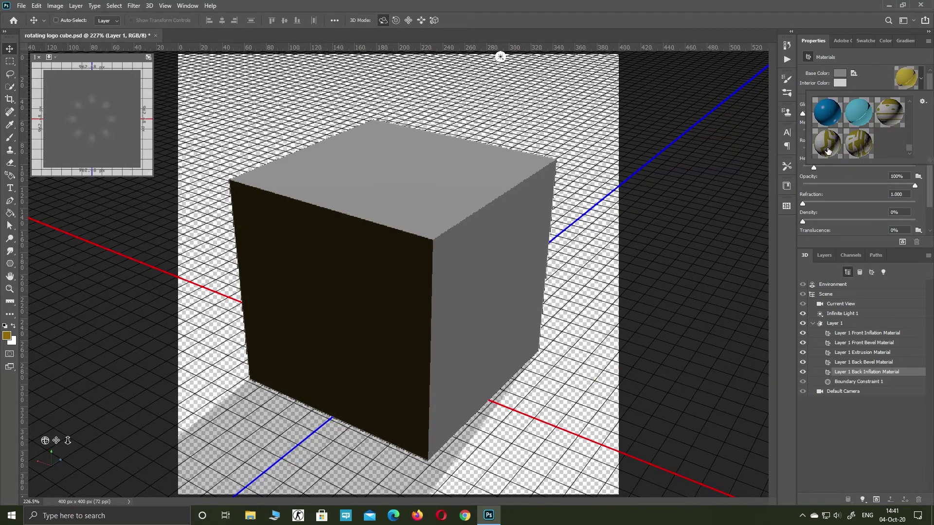
pyautogui.click(829, 150)
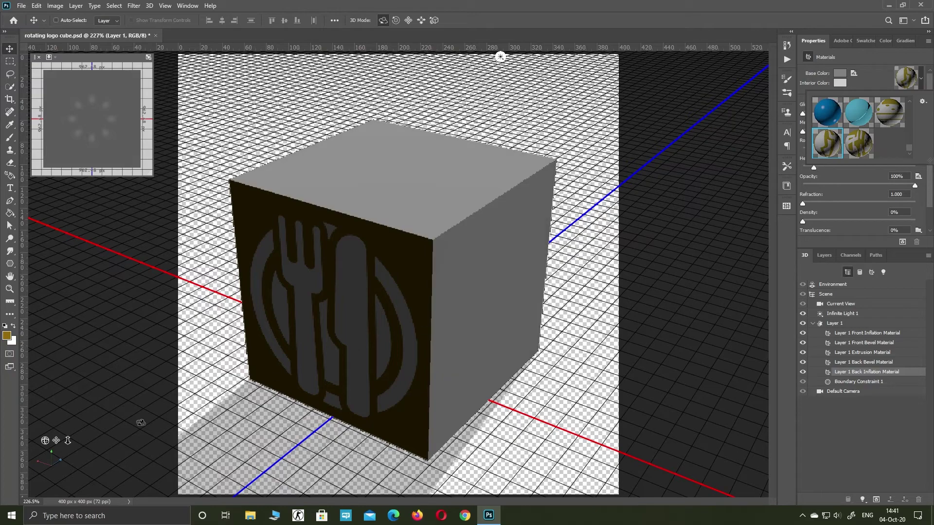
pyautogui.moveTo(45, 440); pyautogui.dragTo(125, 438)
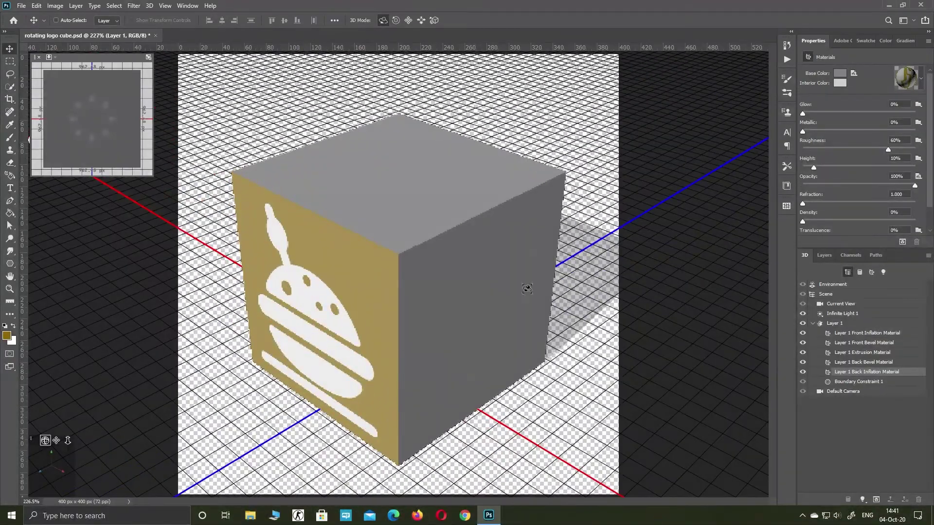
# Apply the fifth material preset to the cube's Layer 1 Extrusion Material
pyautogui.click(856, 353)
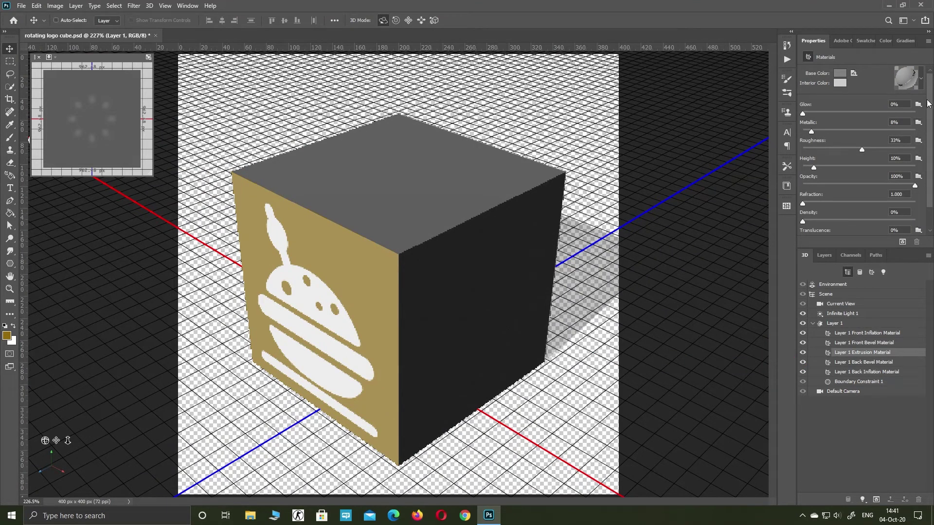
pyautogui.click(922, 79)
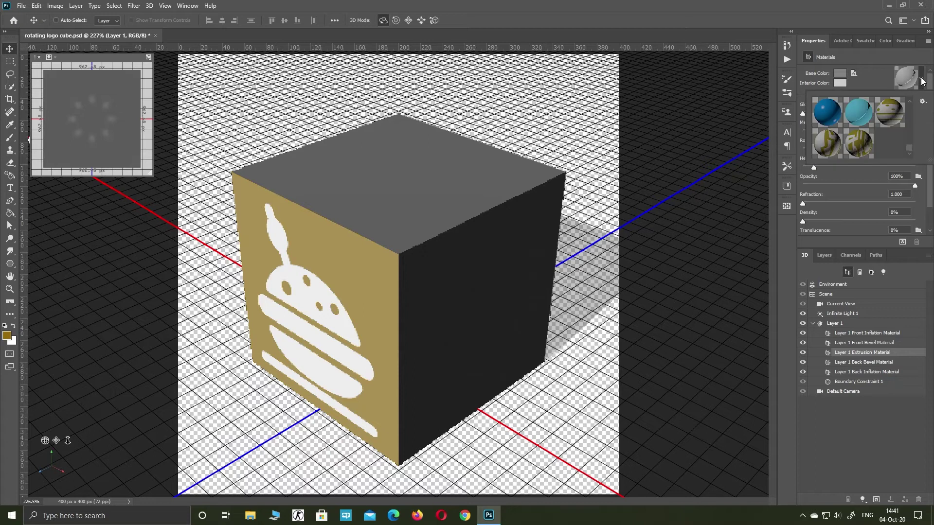
pyautogui.click(856, 145)
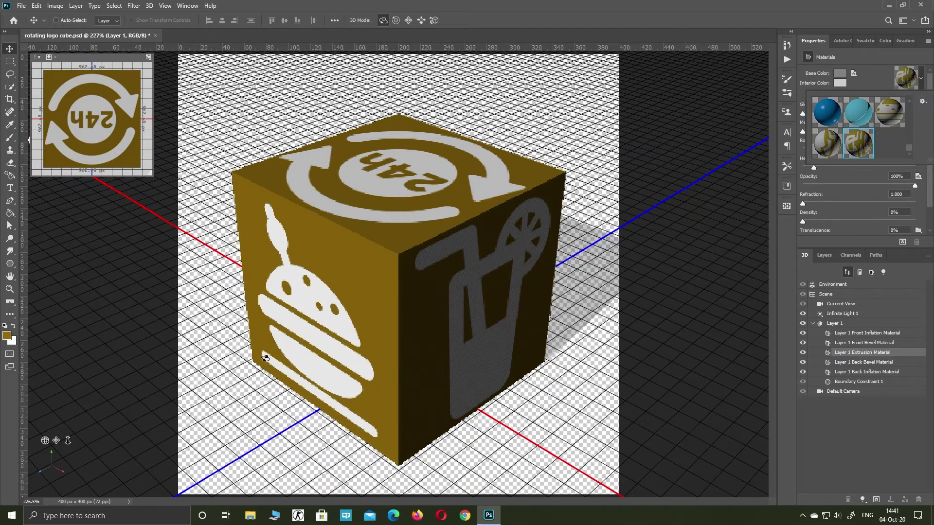
# Orbit the 3D camera to check the 24h top and the ice-cream side face
pyautogui.click(45, 440)
pyautogui.moveTo(45, 441); pyautogui.dragTo(257, 437)
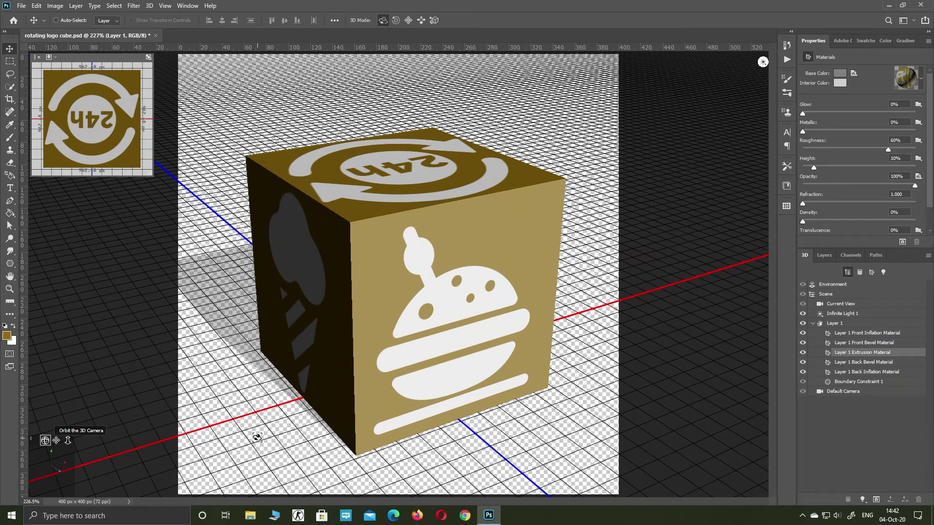
pyautogui.moveTo(256, 437); pyautogui.dragTo(257, 436)
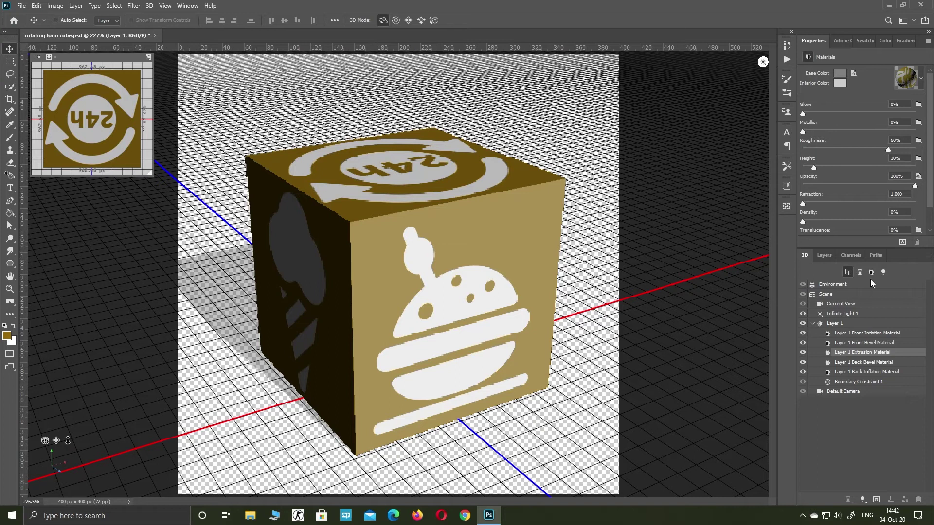
# Uncheck Cast Shadows in the Layer 1 cube mesh properties
pyautogui.click(820, 325)
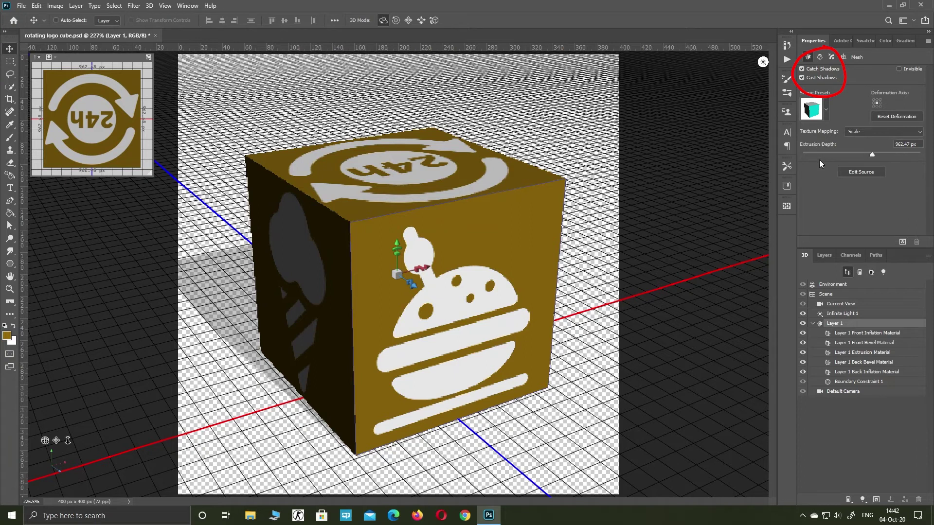
pyautogui.click(802, 77)
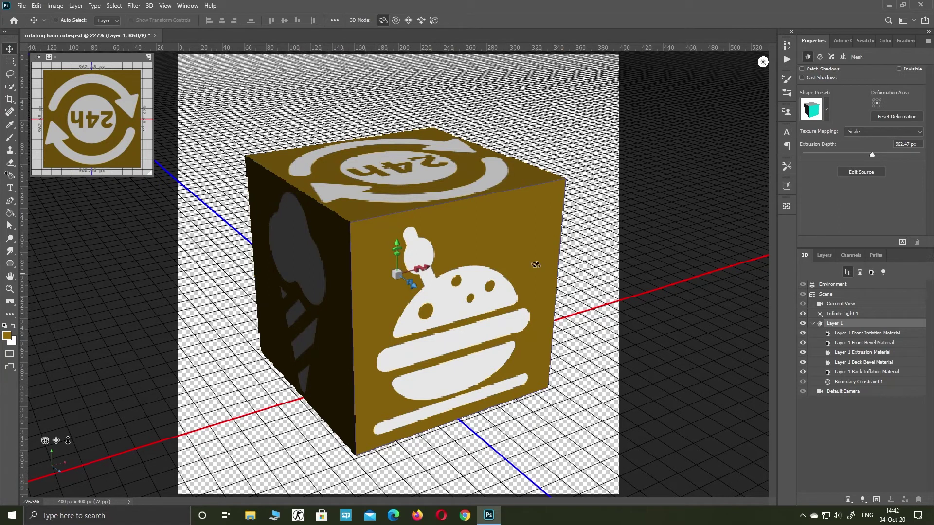
pyautogui.click(188, 6)
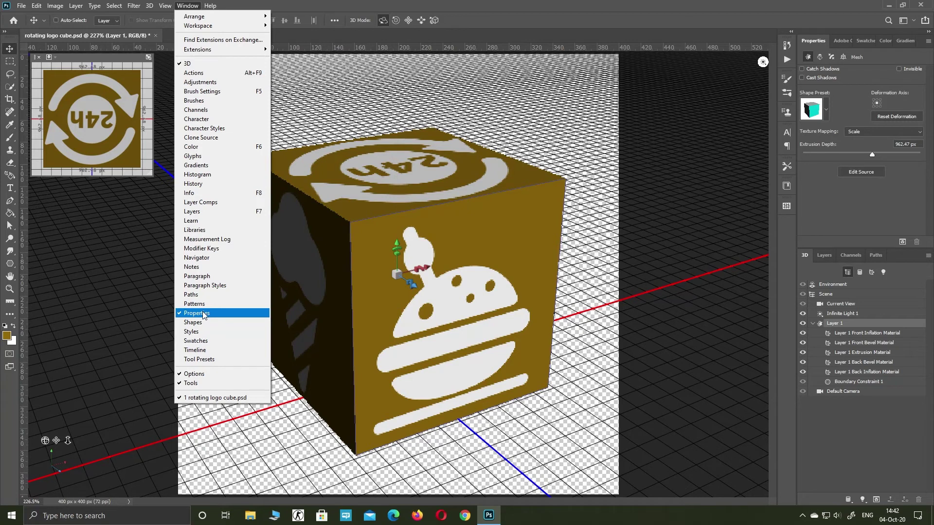
# Create a video timeline ending its work area at 04:00, then bring up the Priroda image folder
pyautogui.click(196, 351)
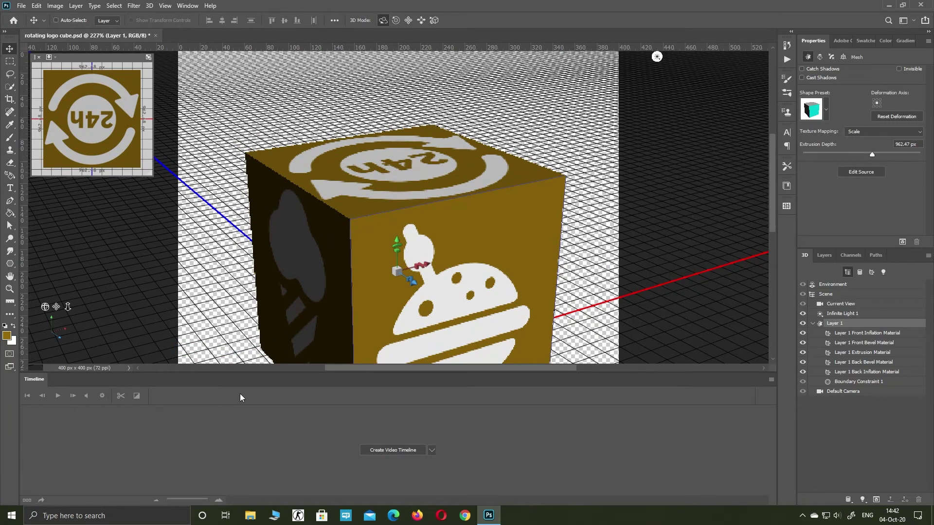
pyautogui.click(399, 450)
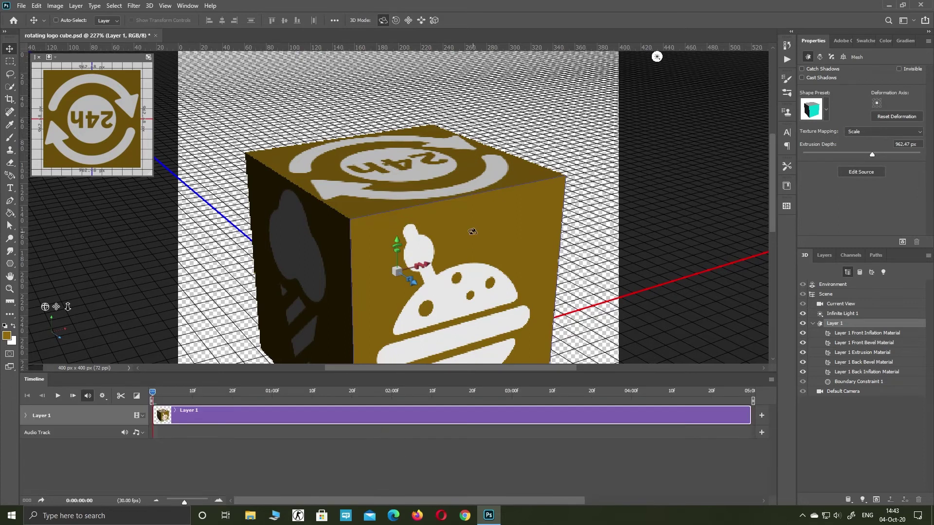
pyautogui.scroll(-3, 474, 229)
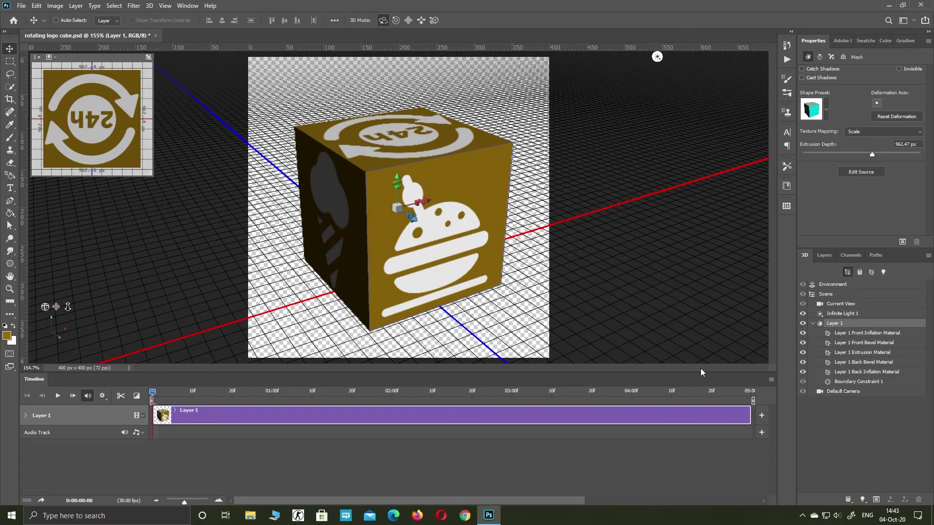
pyautogui.moveTo(753, 401); pyautogui.dragTo(633, 400)
pyautogui.click(824, 254)
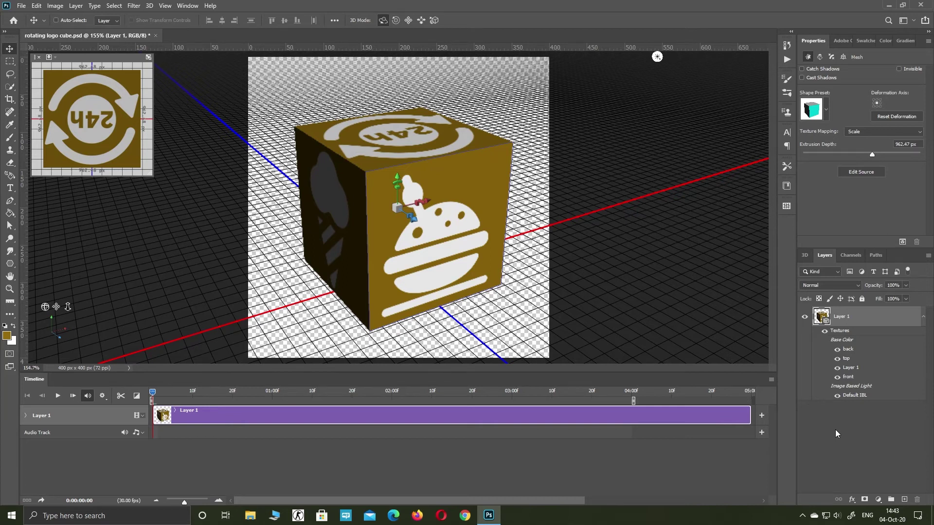
pyautogui.click(275, 517)
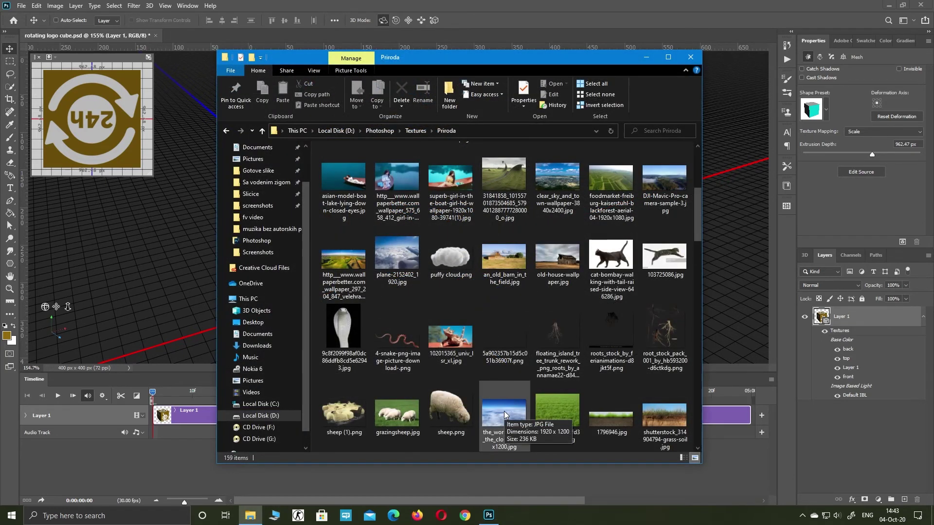
# Drag the clouds photo into the document and stretch it to fill the canvas
pyautogui.moveTo(503, 414); pyautogui.dragTo(749, 273)
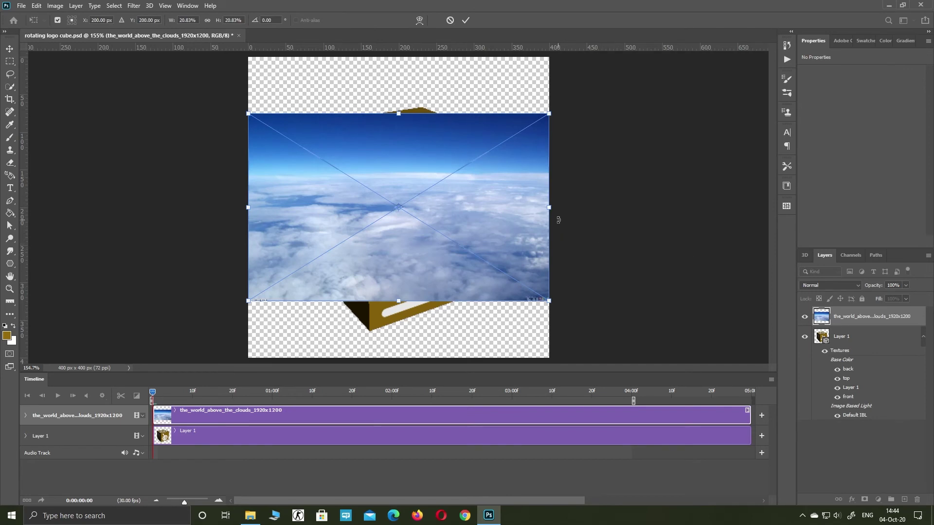
pyautogui.moveTo(399, 114); pyautogui.dragTo(395, 58)
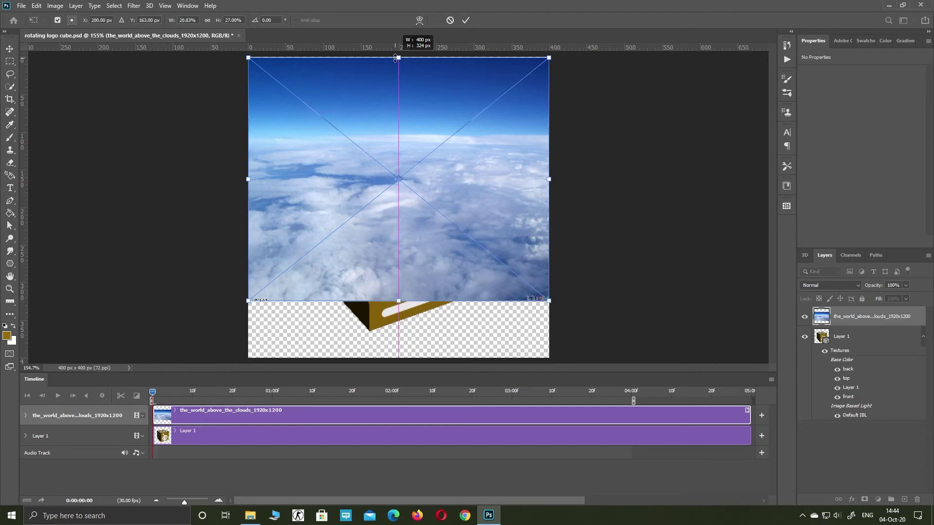
pyautogui.moveTo(395, 58); pyautogui.dragTo(399, 57)
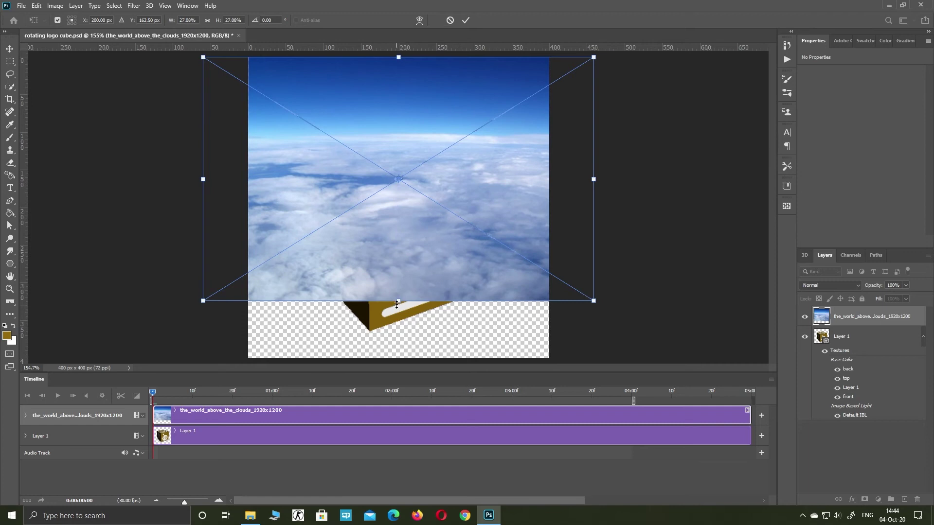
pyautogui.moveTo(399, 302); pyautogui.dragTo(399, 359)
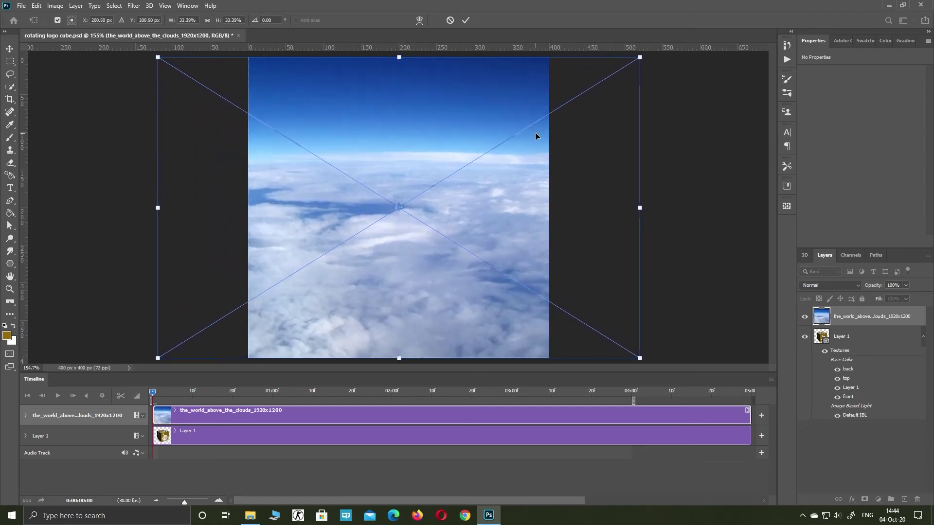
# Move the sky-and-clouds layer beneath Layer 1, keeping the cube layer selected
pyautogui.click(466, 21)
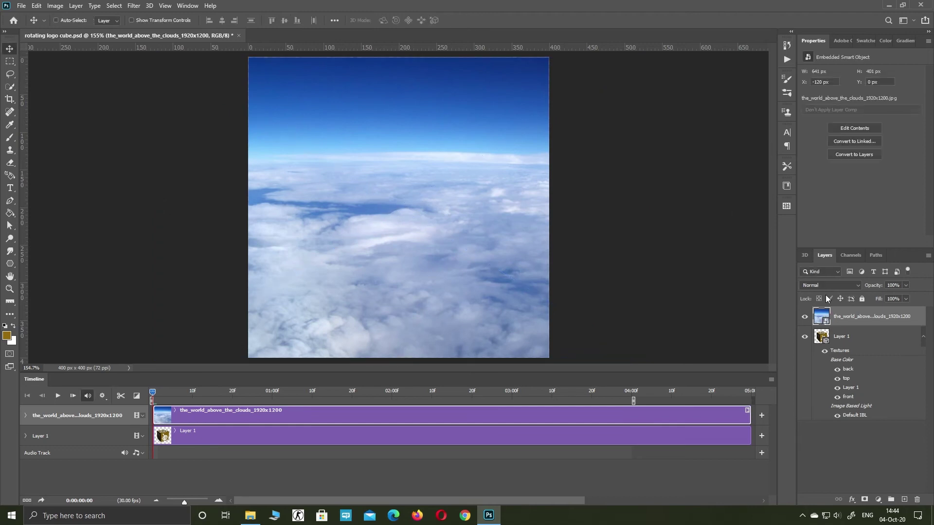
pyautogui.moveTo(885, 320); pyautogui.dragTo(879, 430)
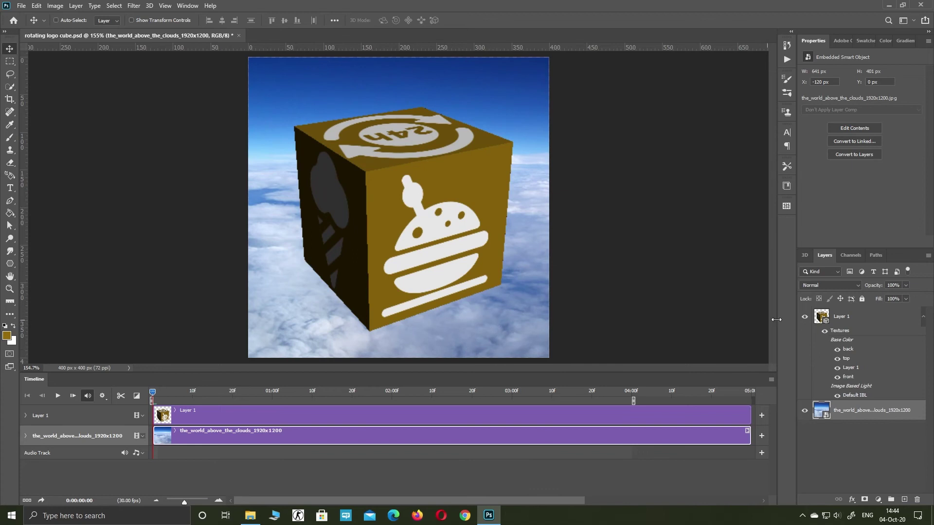
pyautogui.click(822, 317)
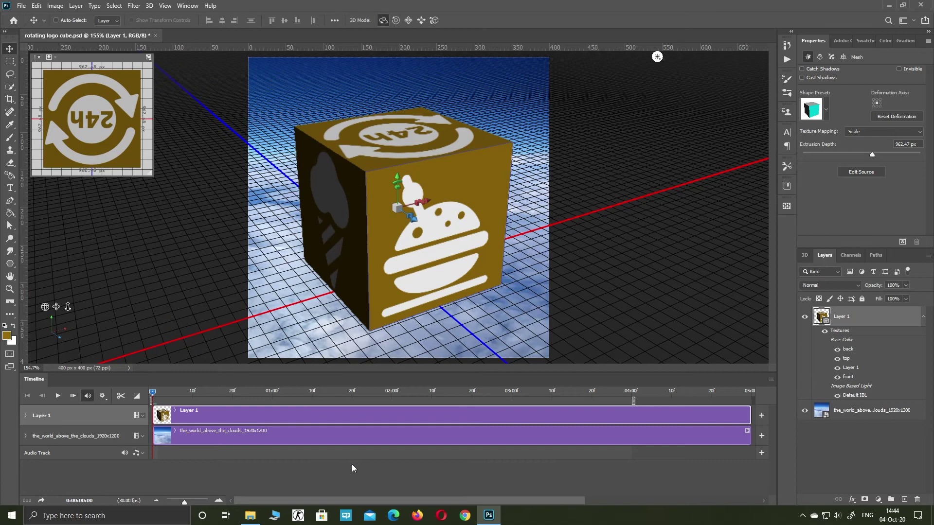
# Expand Layer 1's 3D Meshes track and set a starting keyframe at 0:00
pyautogui.click(805, 255)
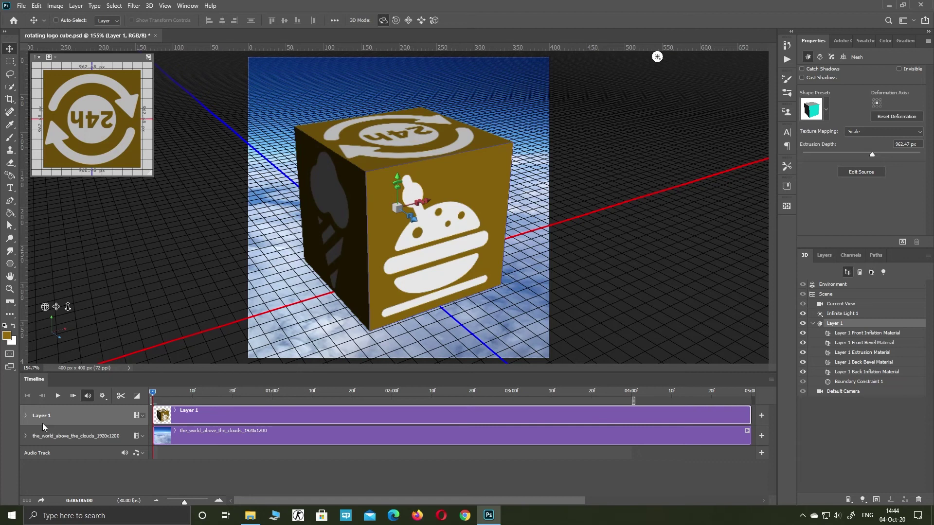
pyautogui.click(24, 416)
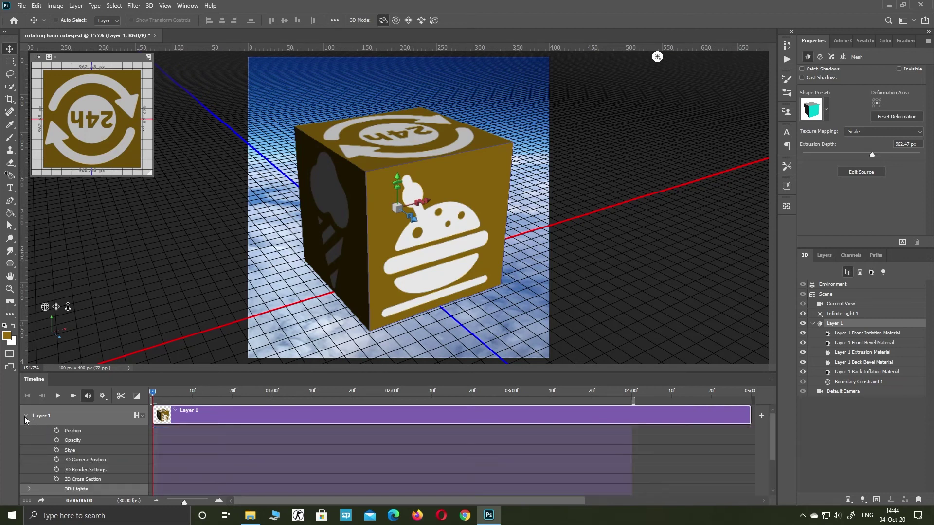
pyautogui.scroll(-3, 180, 446)
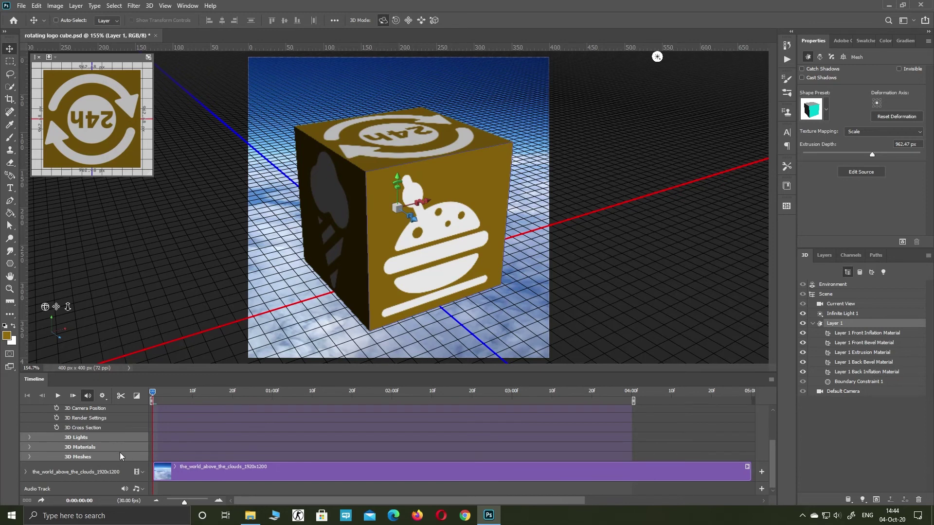
pyautogui.click(28, 457)
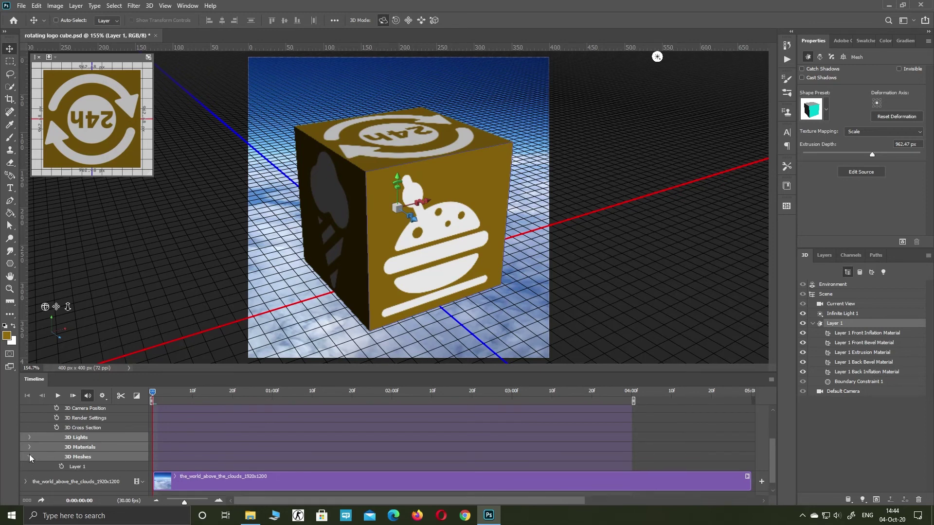
pyautogui.click(61, 468)
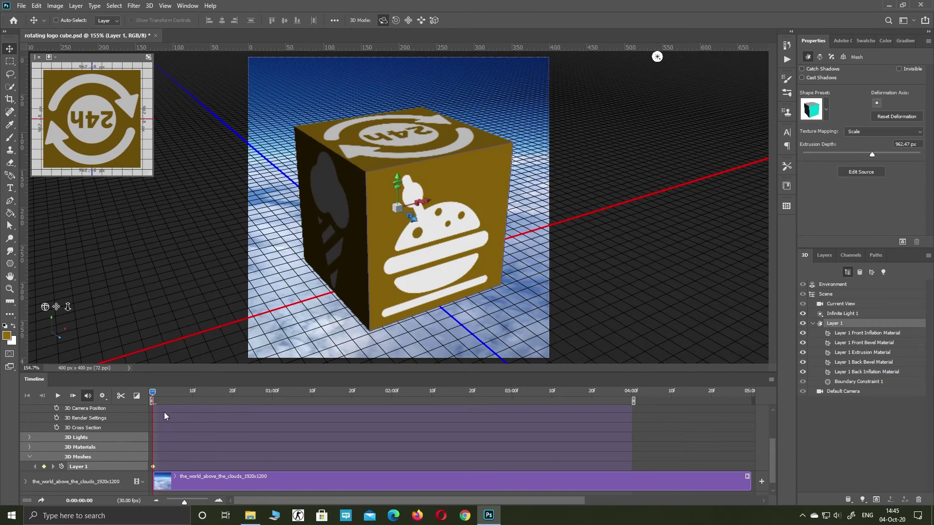
# At 02:00, set the cube's Y rotation to -180 to key a half turn
pyautogui.moveTo(156, 397); pyautogui.dragTo(394, 393)
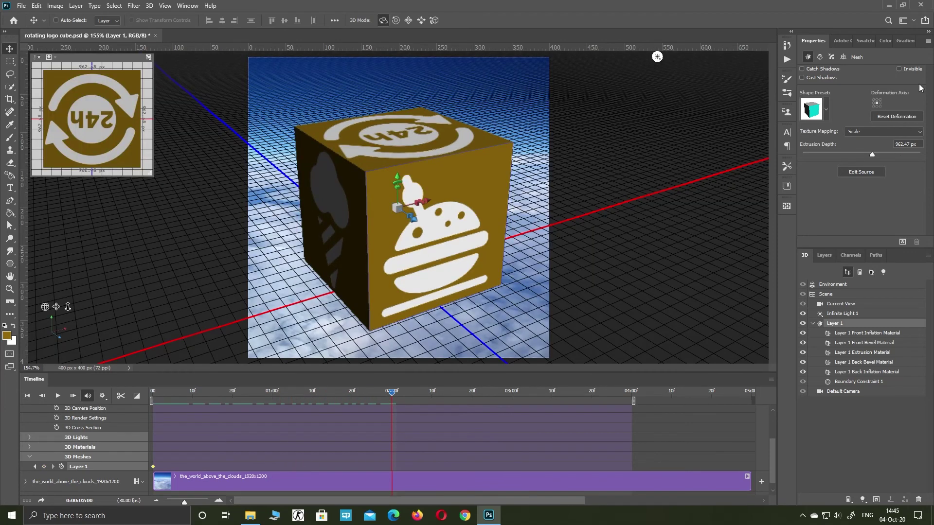
pyautogui.click(844, 57)
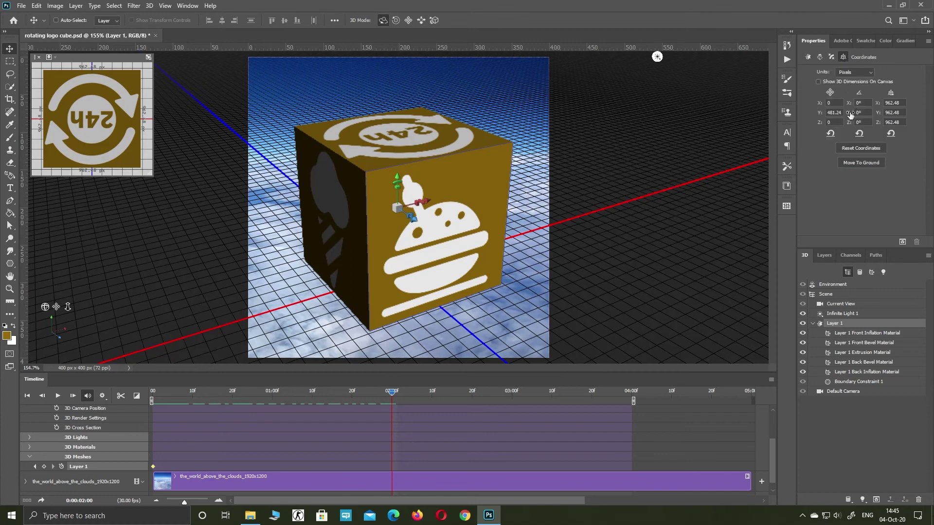
pyautogui.click(850, 113)
pyautogui.write('-180')
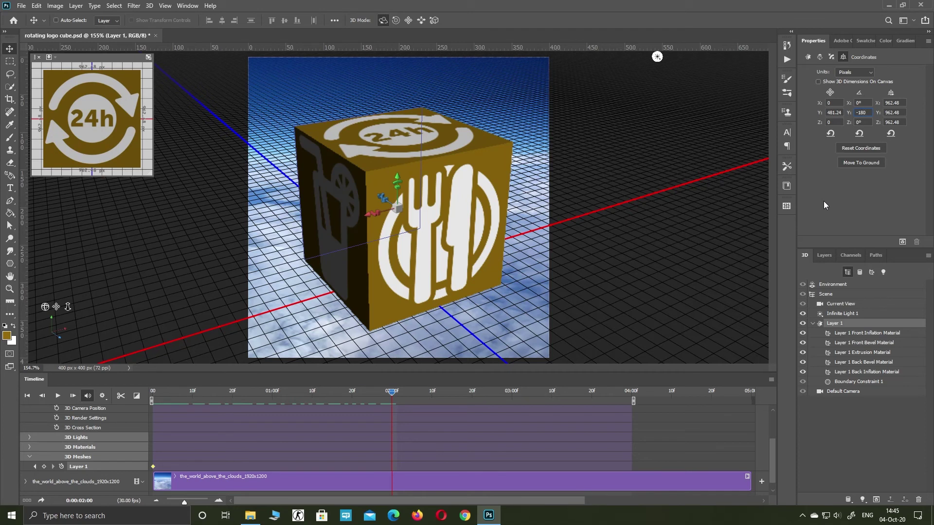
pyautogui.press('Return')
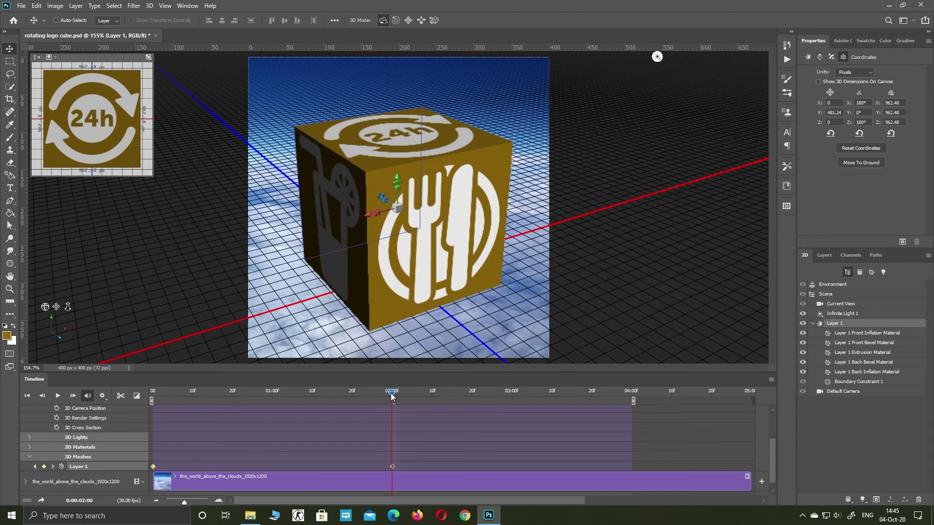
# At 04:00, set Y rotation to 179 and enable Loop Playback
pyautogui.moveTo(392, 396); pyautogui.dragTo(631, 393)
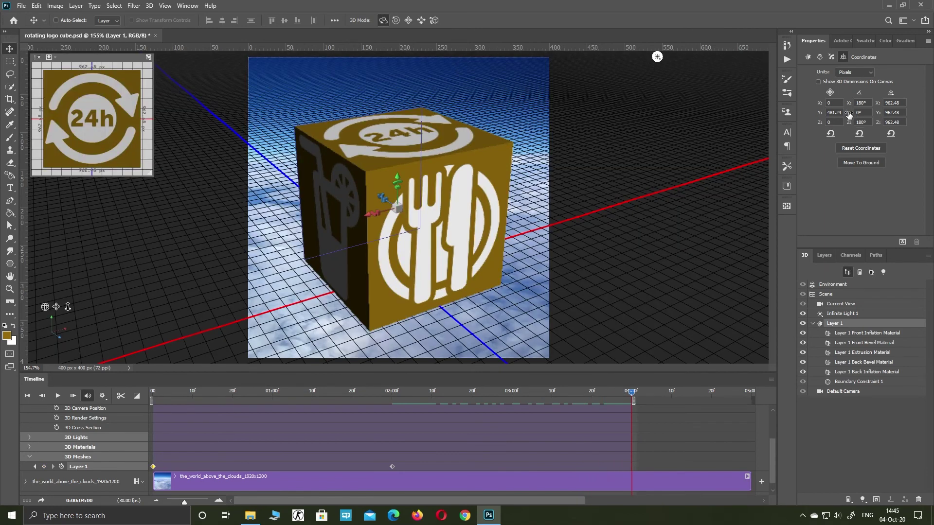
pyautogui.click(858, 112)
pyautogui.write('1')
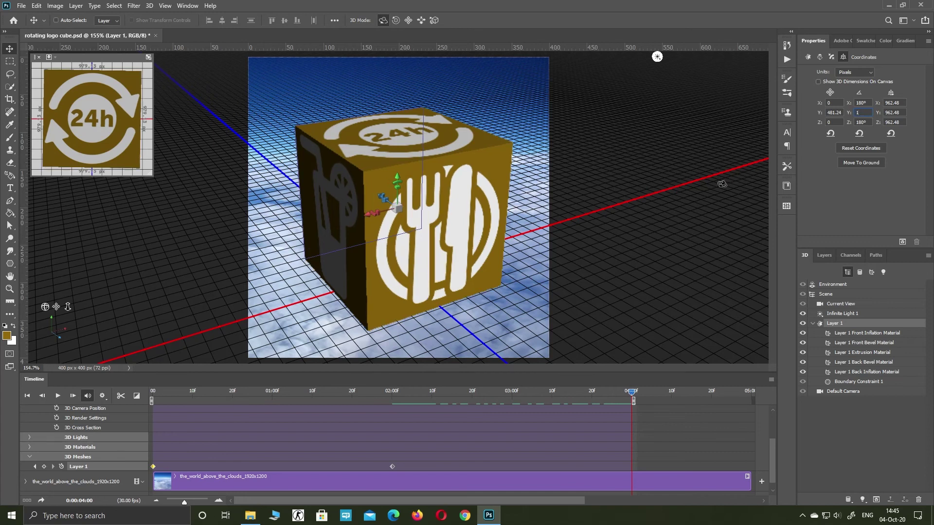
pyautogui.write('79')
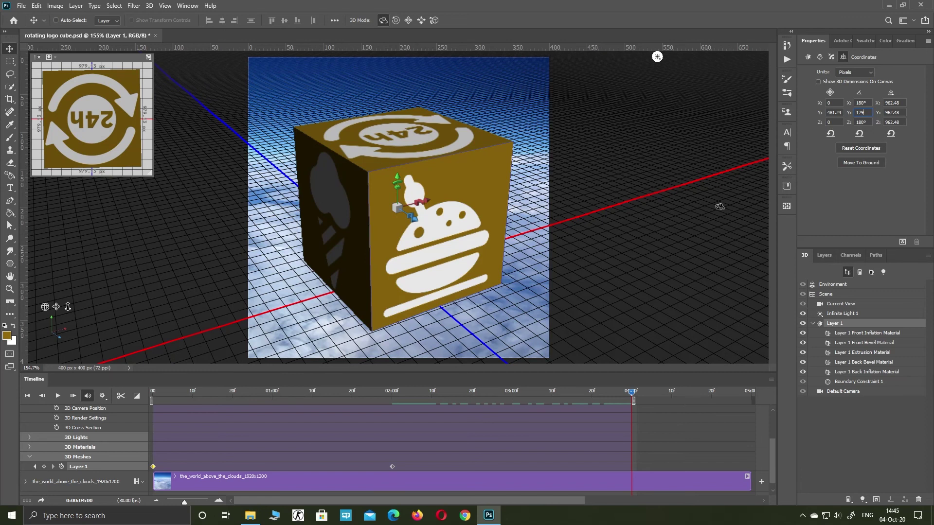
pyautogui.press('Return')
pyautogui.click(102, 396)
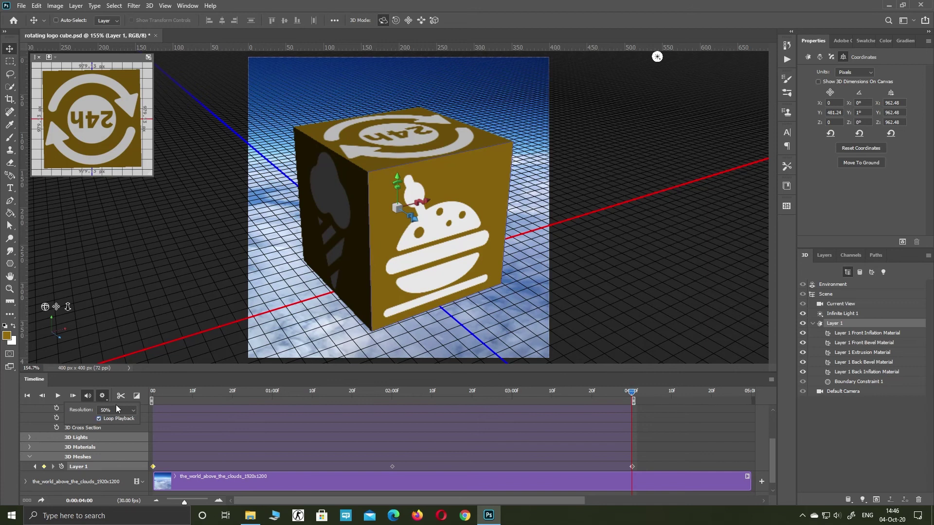
# Preview the cube's spin by playing and stopping the timeline twice
pyautogui.click(103, 397)
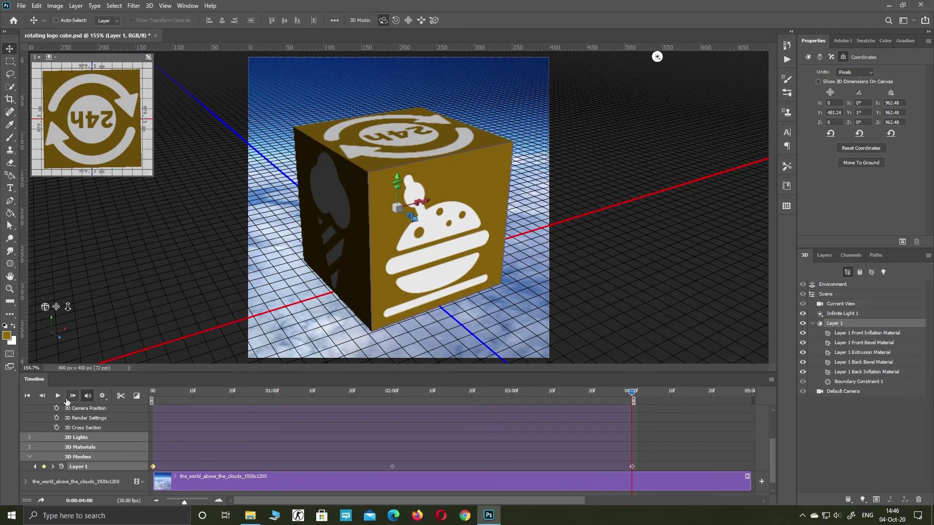
pyautogui.click(58, 397)
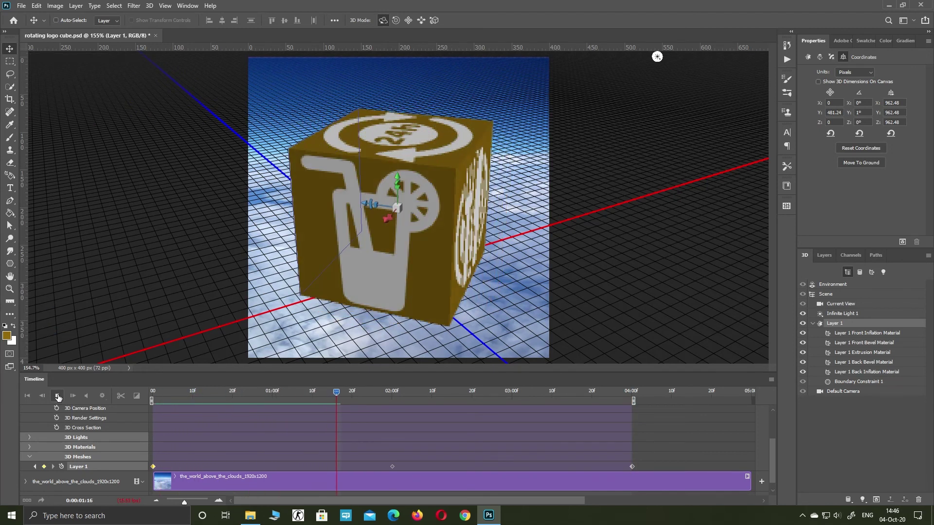
pyautogui.click(58, 397)
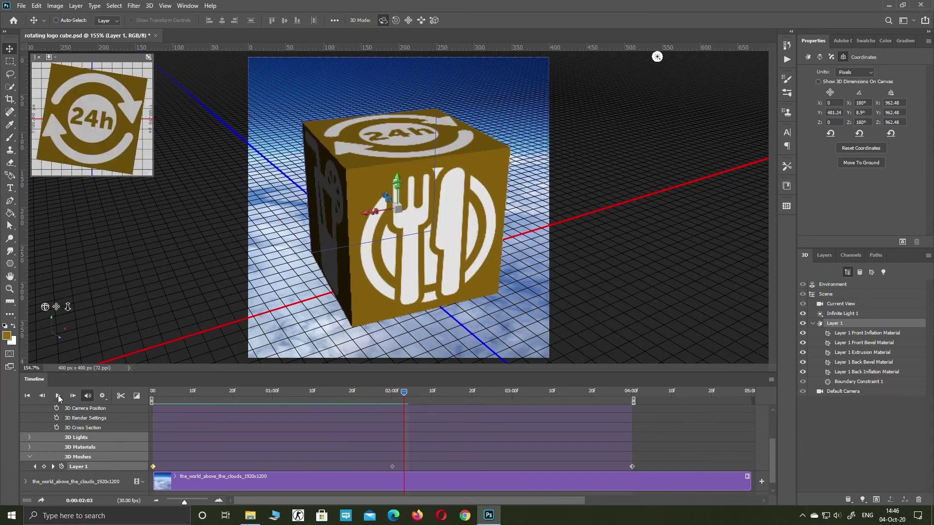
pyautogui.click(58, 396)
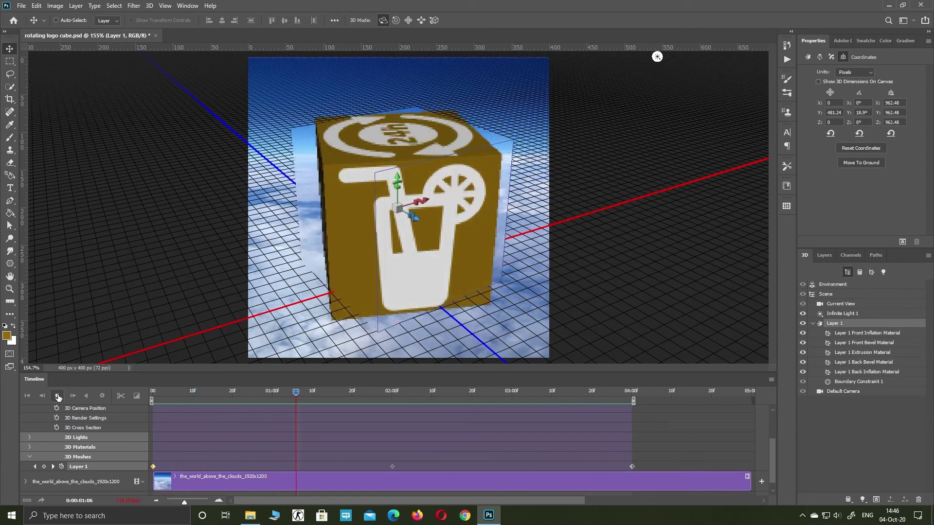
pyautogui.click(58, 397)
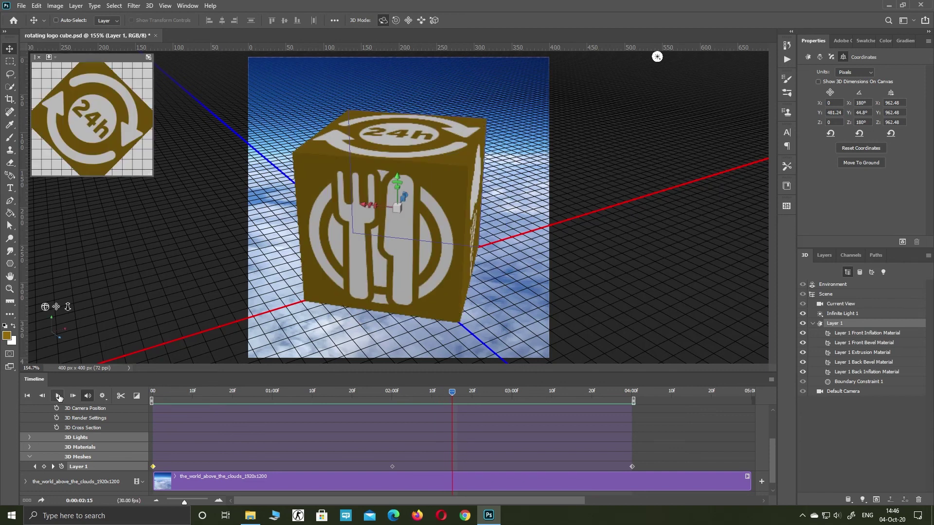
pyautogui.click(22, 8)
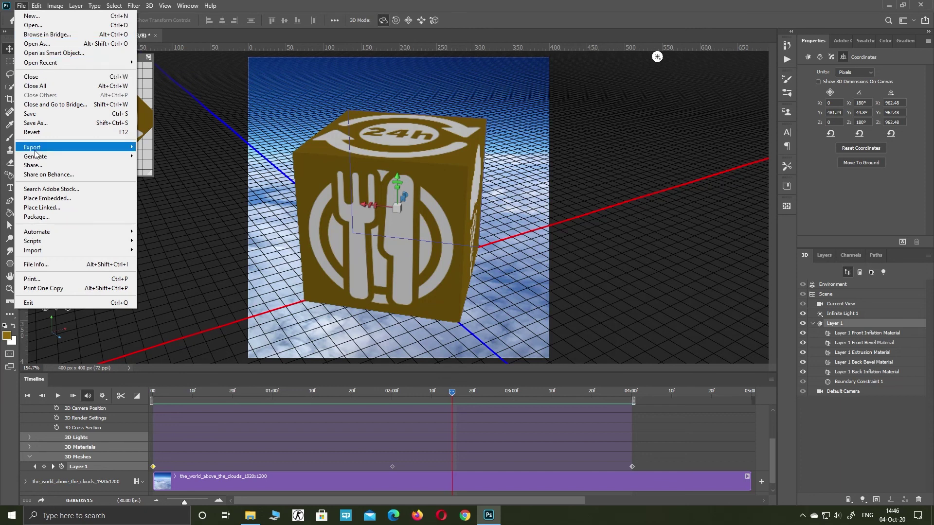
# Save for Web as a non-transparent looping GIF named rotating-logo-cube.gif
pyautogui.moveTo(88, 148)
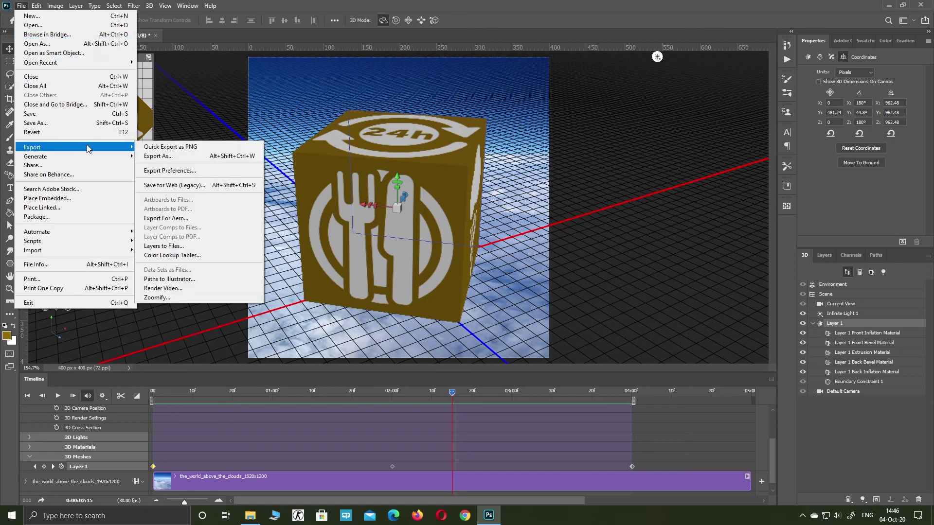
pyautogui.click(168, 185)
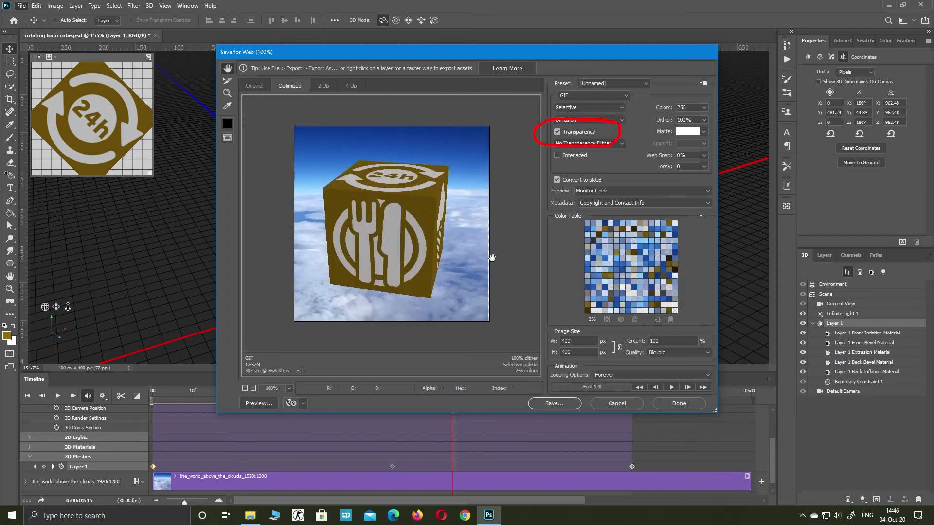
pyautogui.click(557, 132)
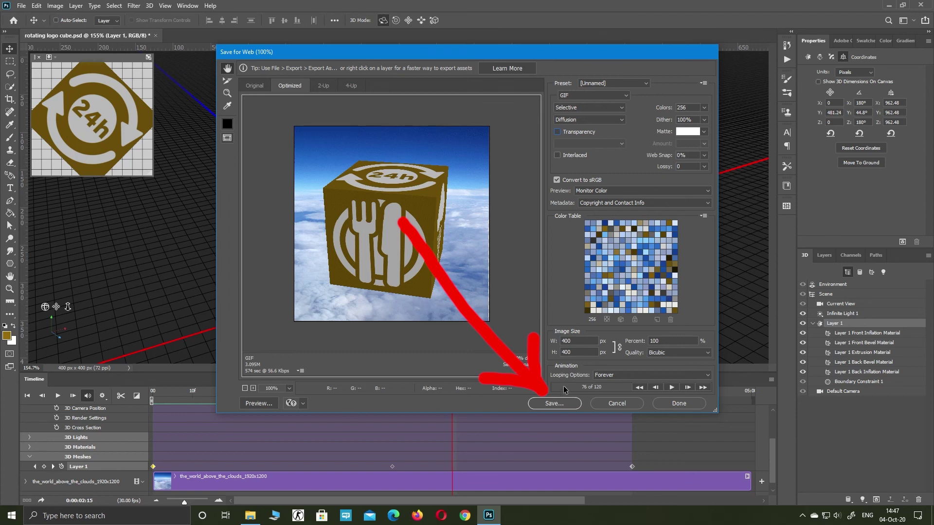
pyautogui.click(554, 404)
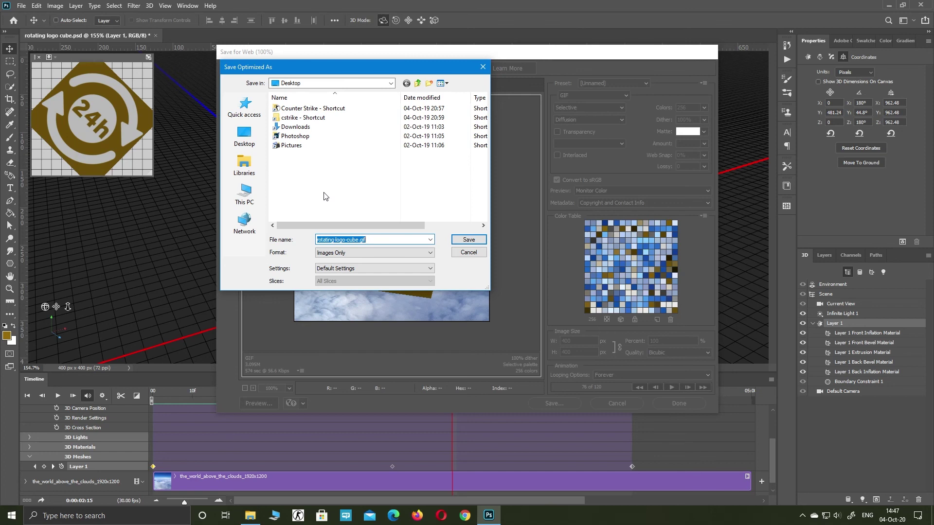
pyautogui.click(469, 239)
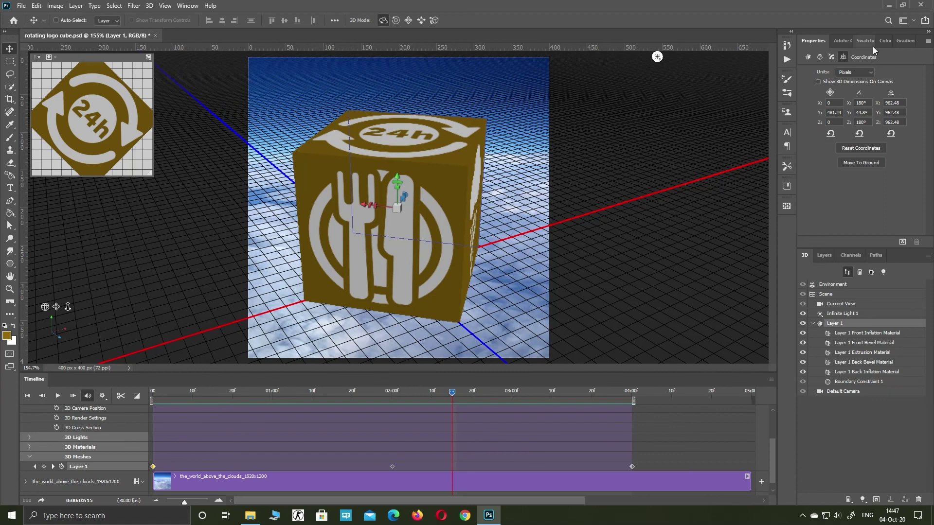
# Minimize Photoshop and close File Explorer to reveal the desktop
pyautogui.click(888, 9)
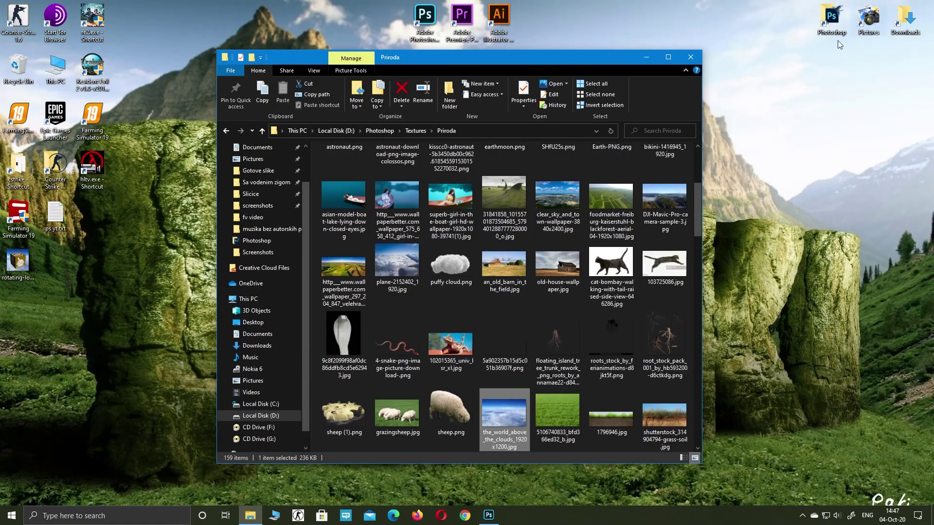
pyautogui.click(690, 57)
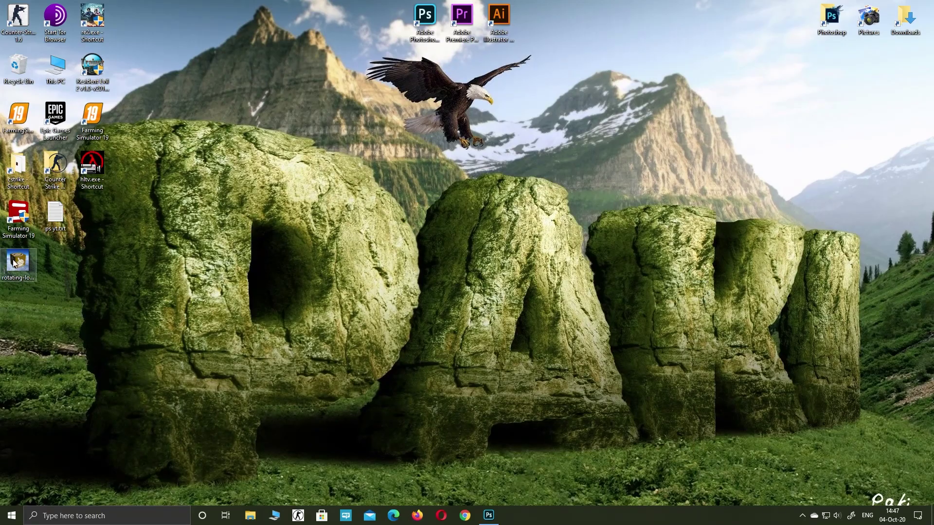